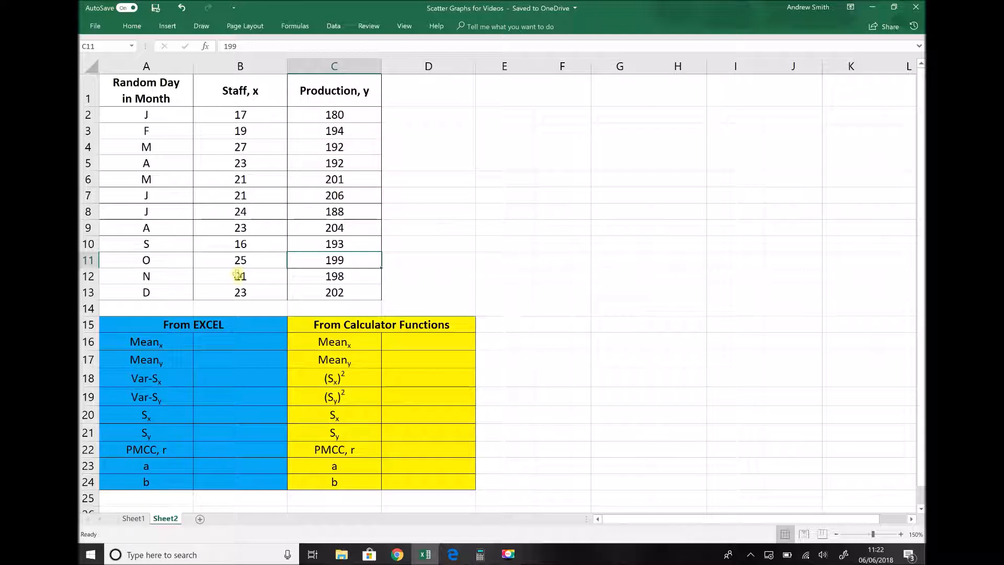
left_click(226, 345)
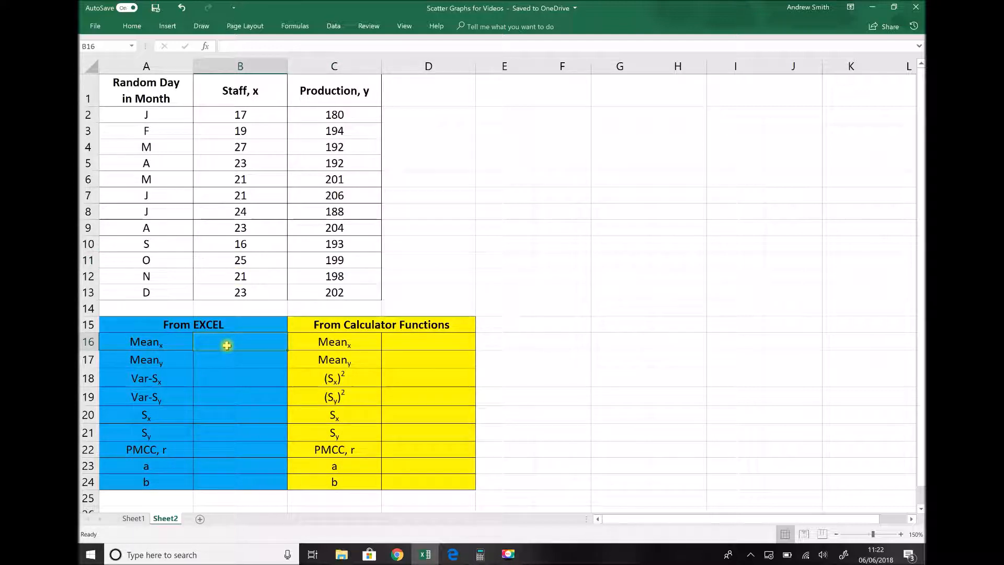
left_click_drag(241, 114, 253, 287)
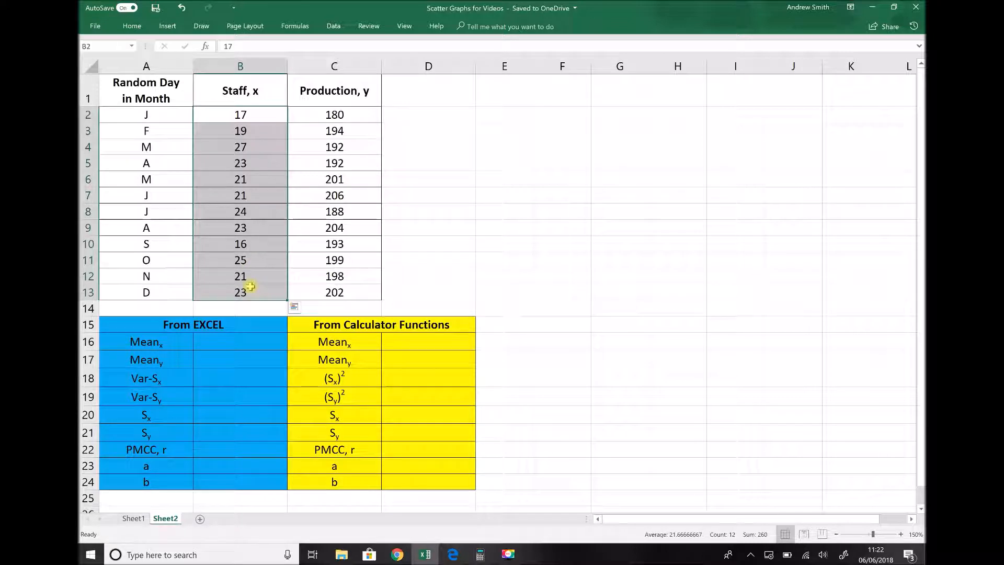
left_click(216, 323)
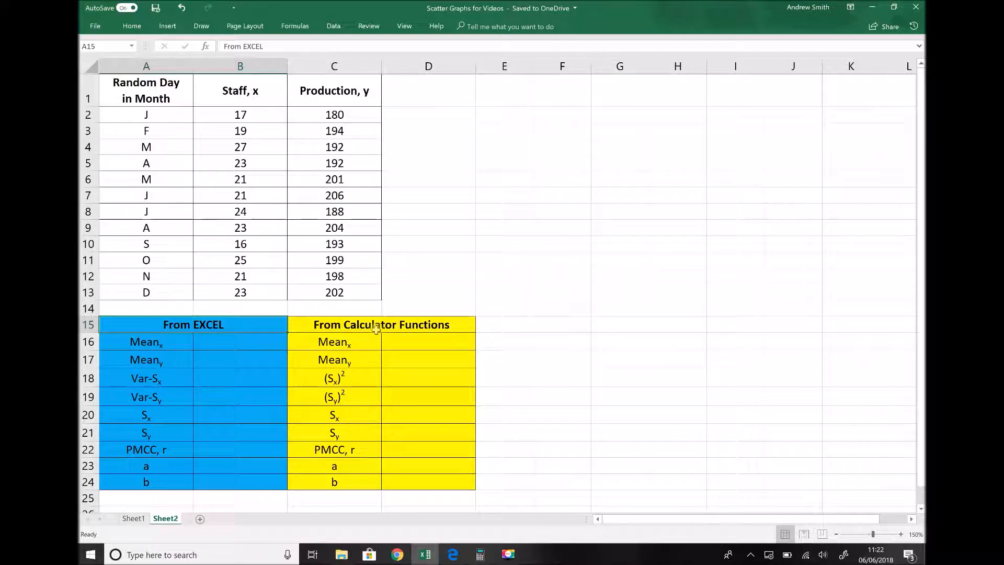
Calculate the mean of the Staff values in B16 with the formula =AVERAGE(B2:B13).
left_click(239, 344)
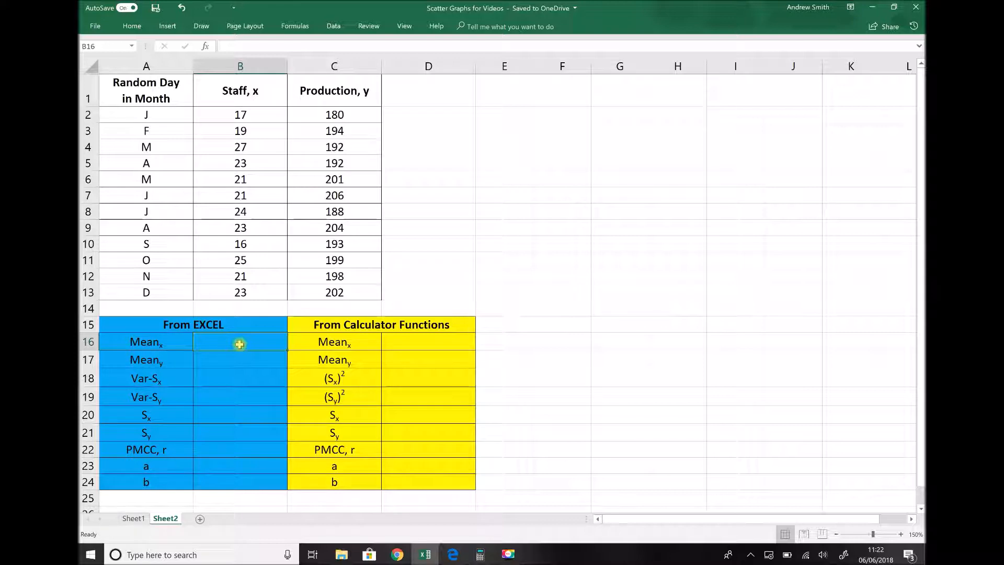
type("=")
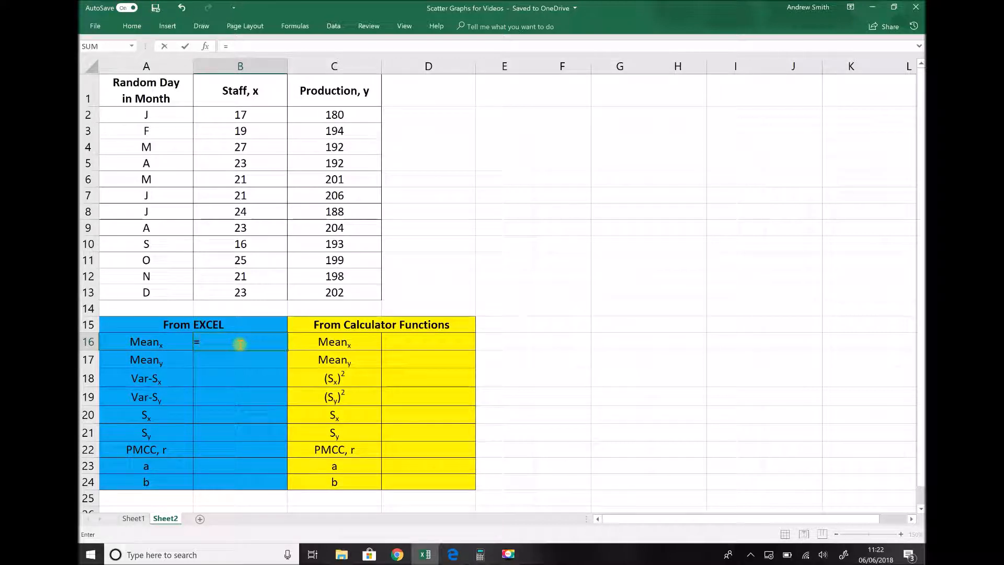
type("AVERAGE")
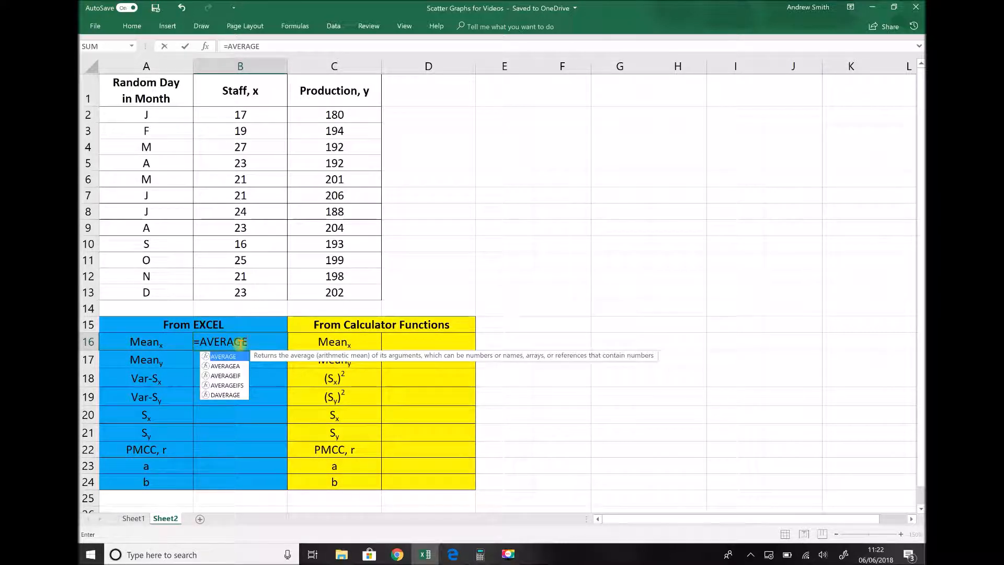
type("(")
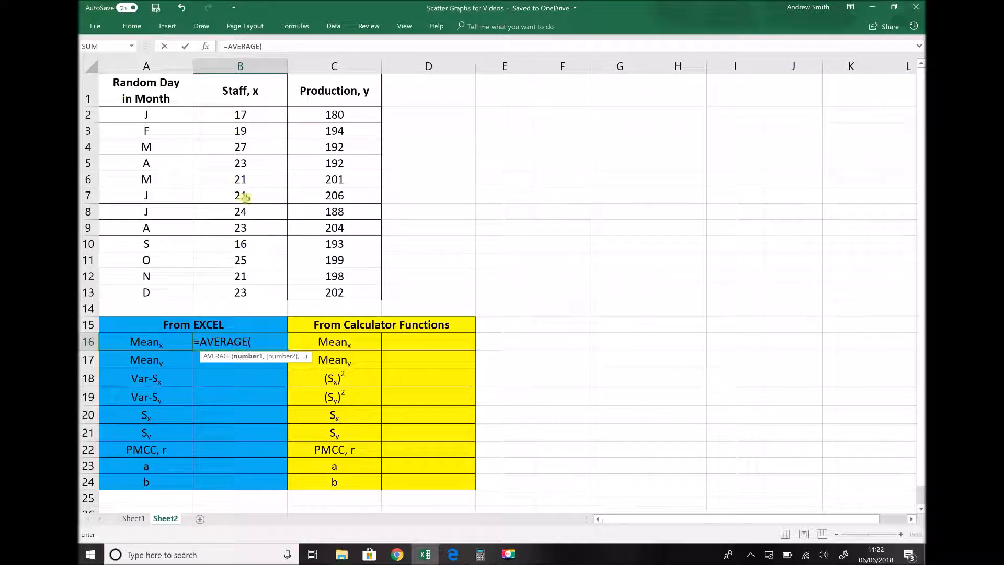
left_click_drag(242, 111, 270, 292)
type(")")
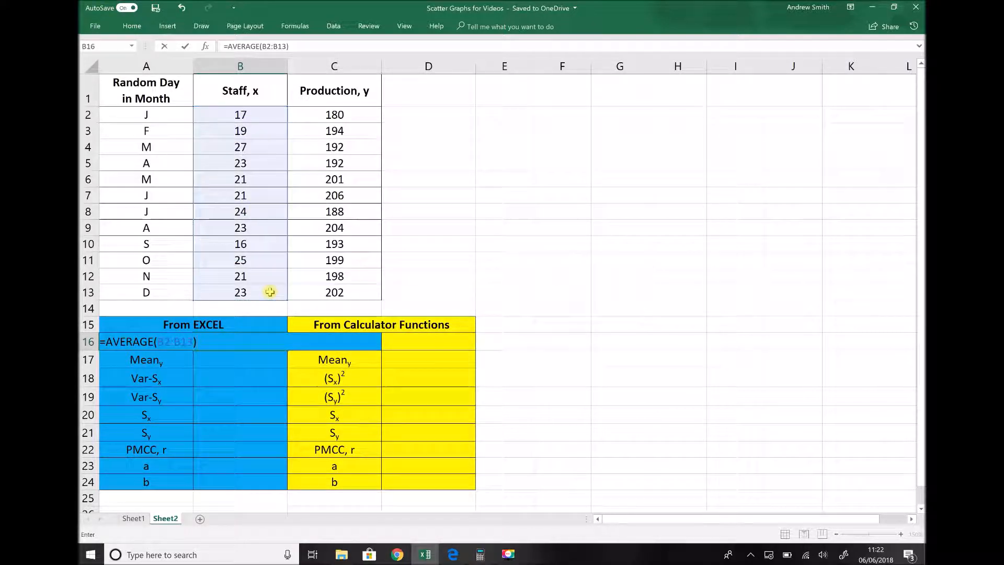
key("Return")
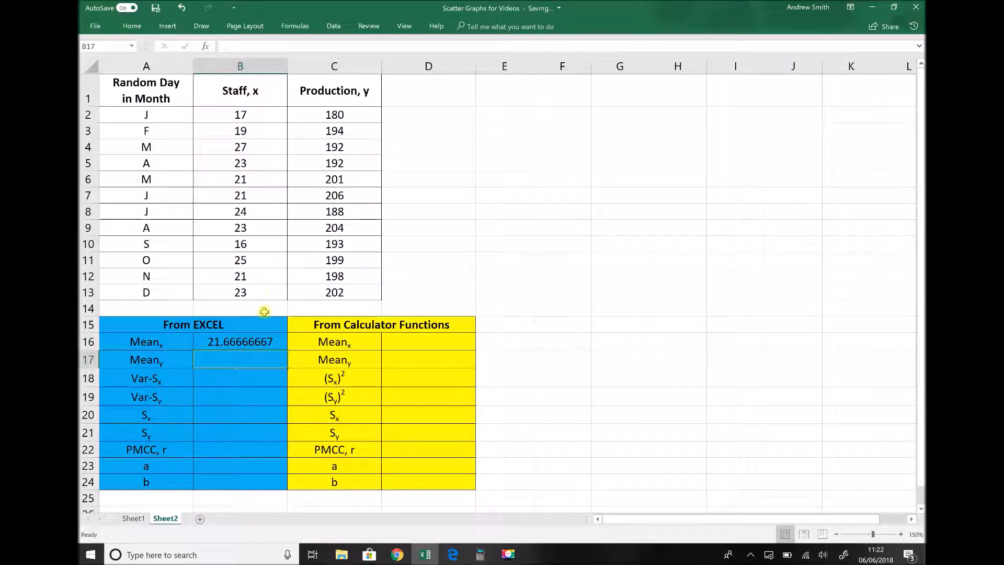
Calculate the mean of the Production values in B17 with the formula =AVERAGE(C2:C13).
left_click(220, 358)
type("=")
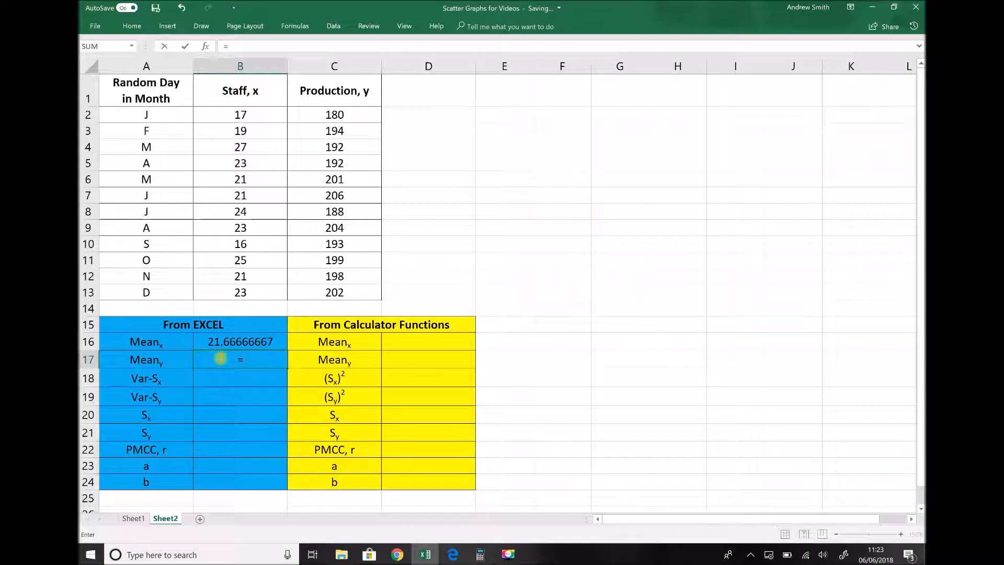
type("AVERAGE")
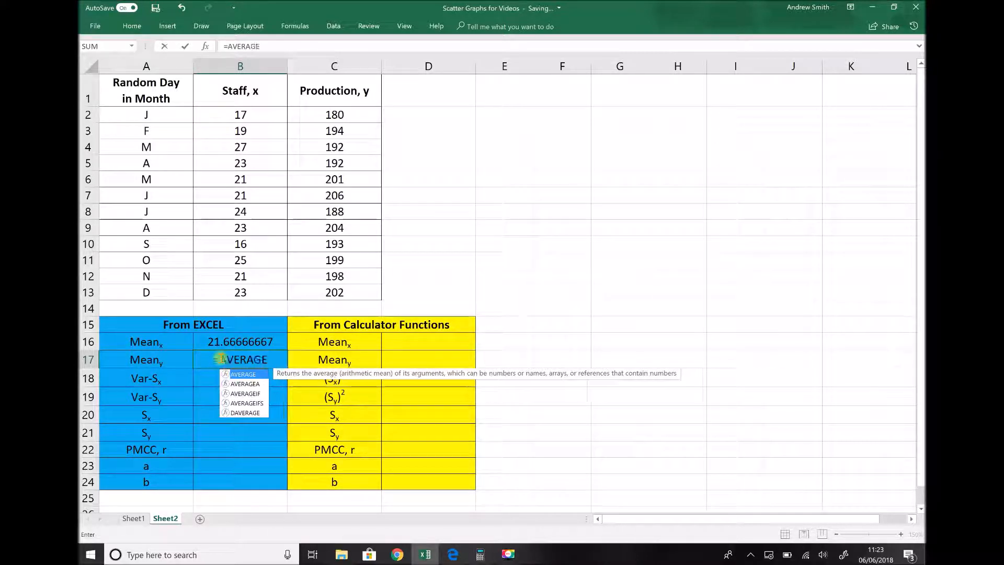
type("(")
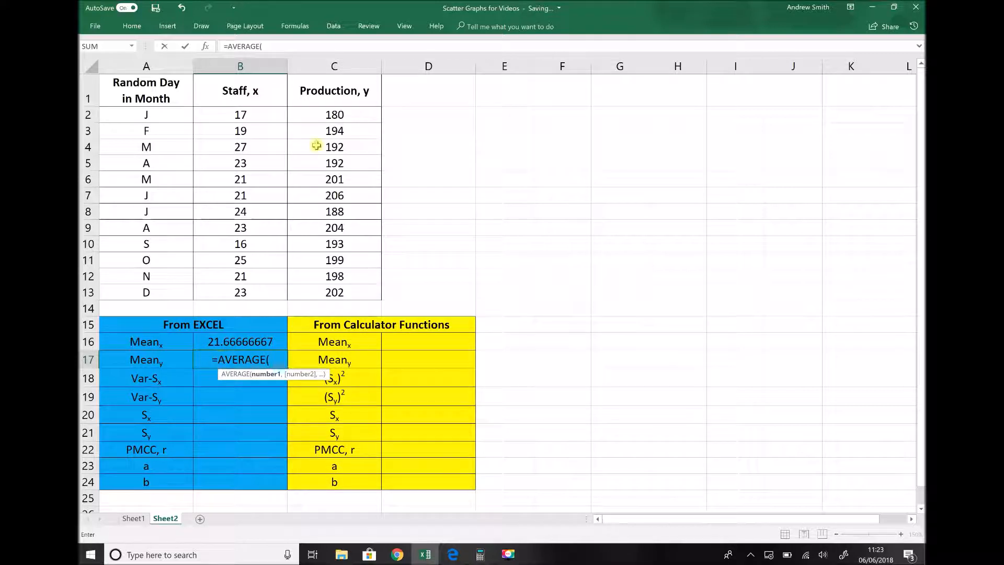
left_click_drag(331, 116, 338, 289)
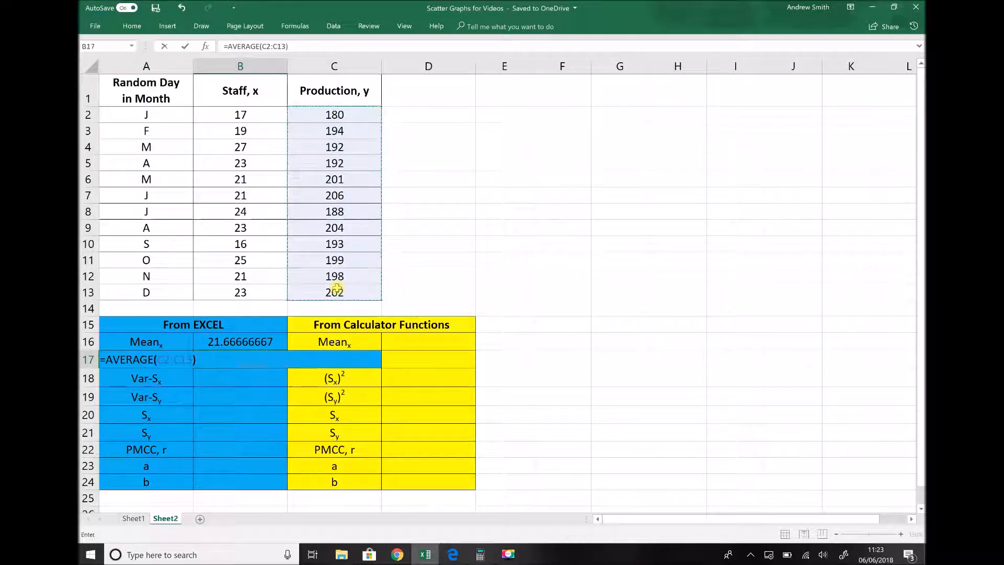
key("Return")
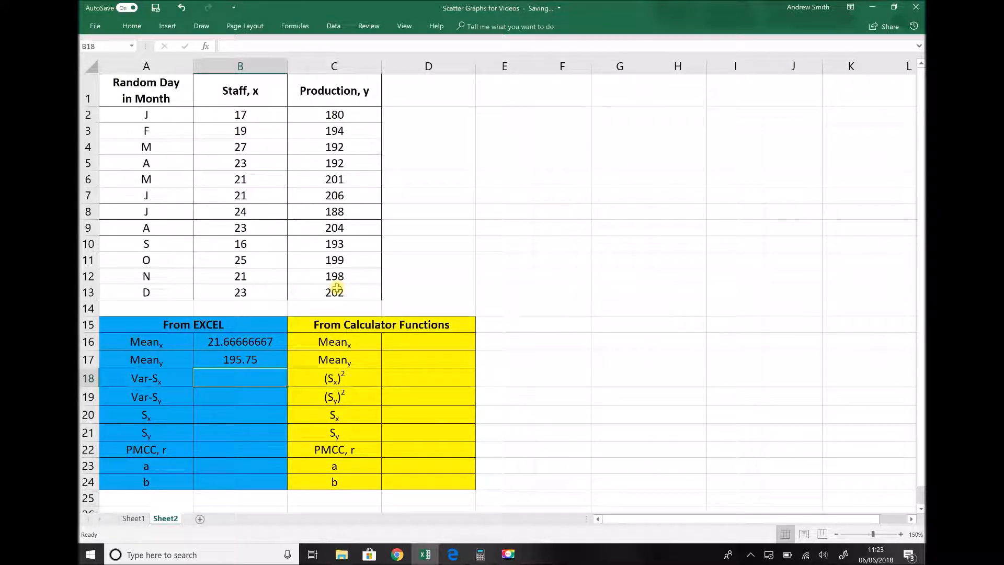
Calculate the sample variance of the Staff values in B18 with the formula =VAR.S(B2:B13).
type("=VA")
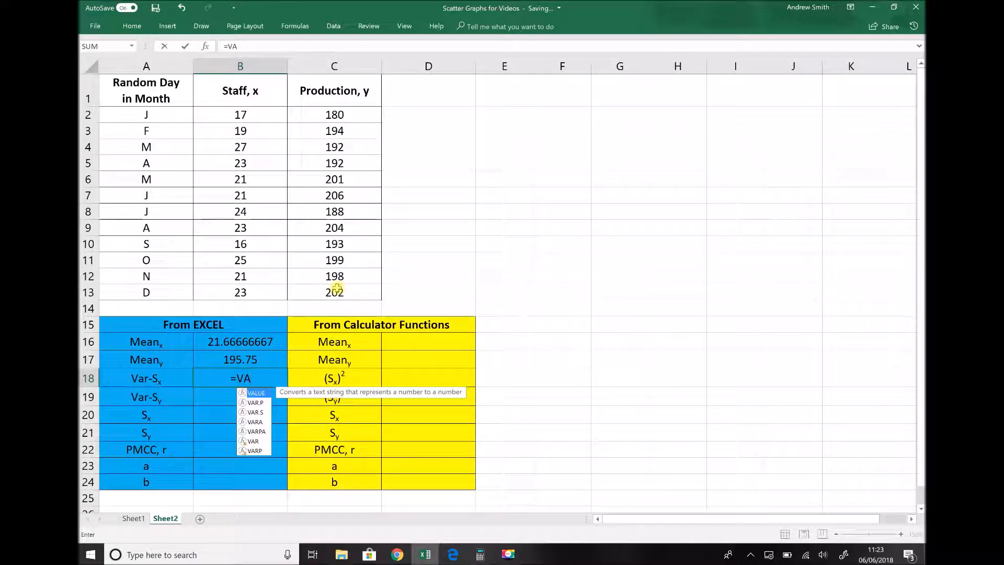
type("R.S(")
left_click(257, 116)
left_click_drag(260, 160, 261, 289)
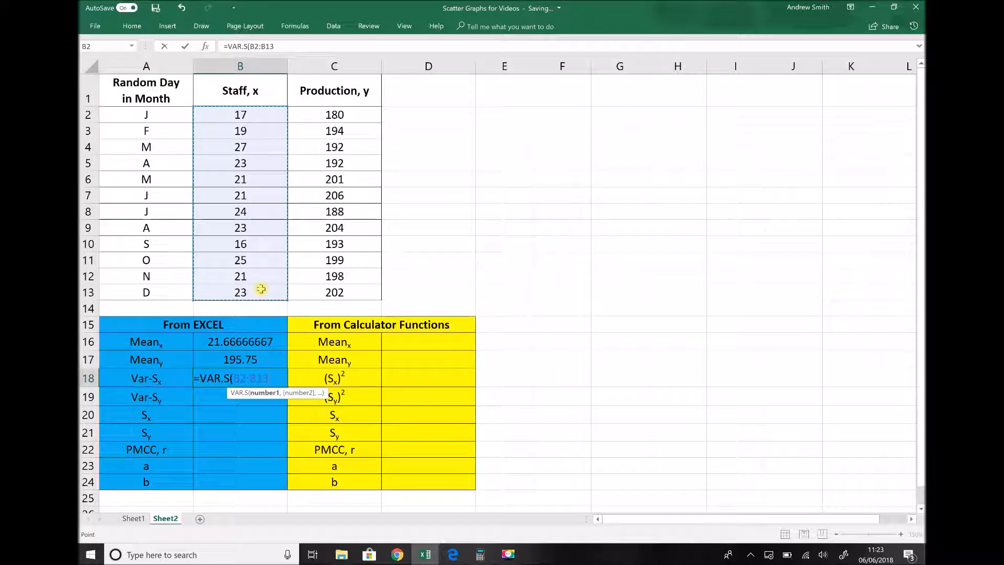
type(")")
key("Return")
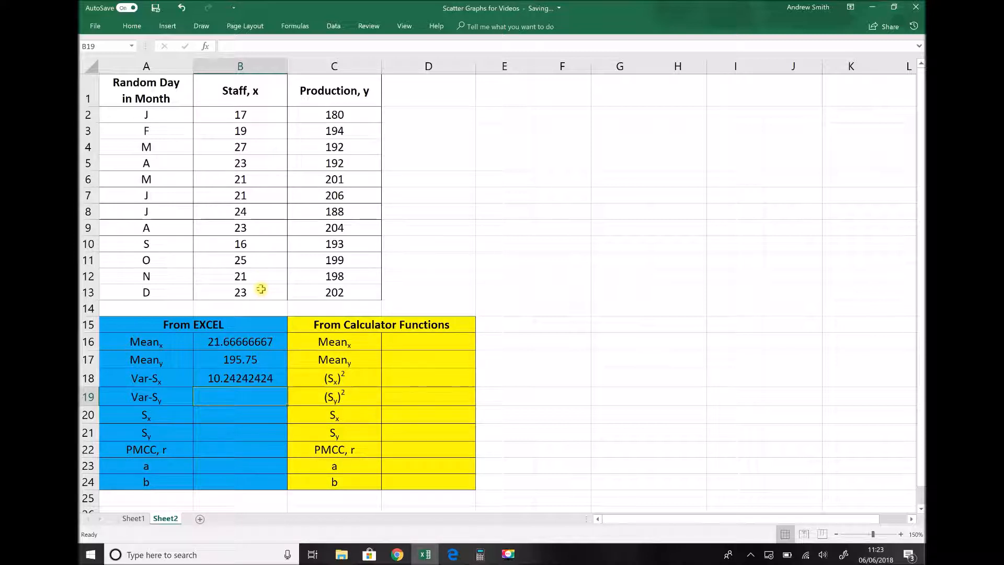
Calculate the sample variance of the Production values in B19 with the formula =VAR.S(C2:C13).
type("=VAR")
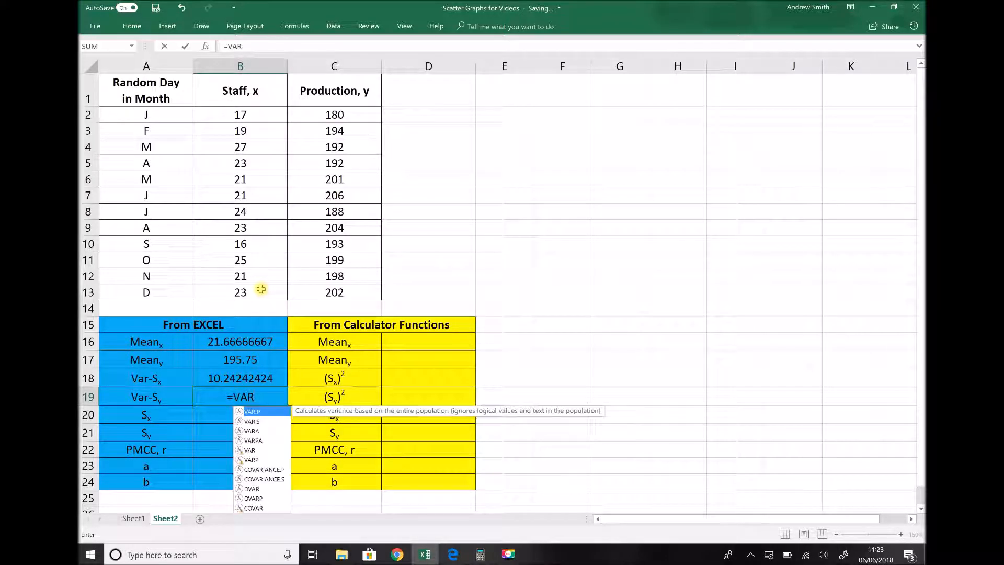
type(".S")
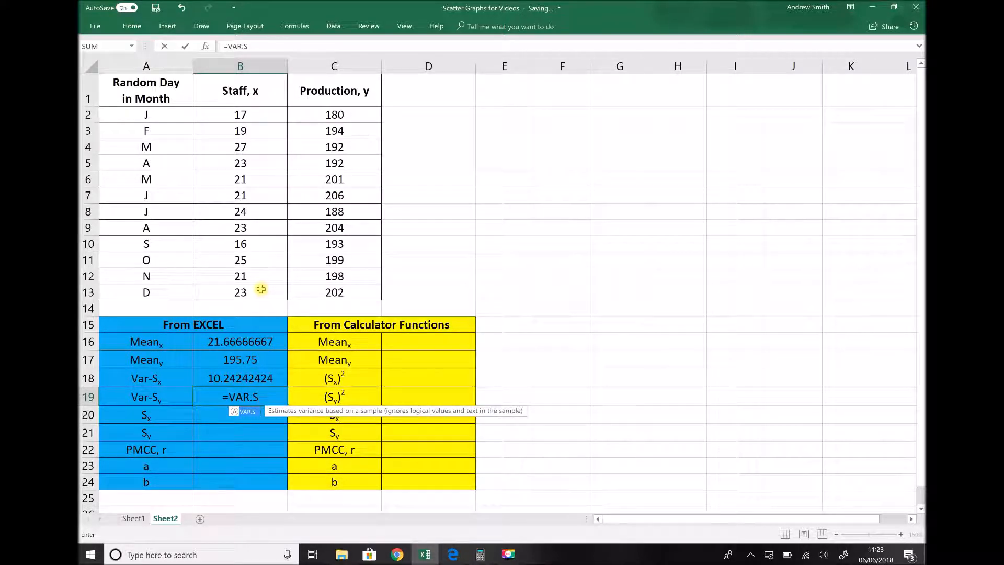
type("(")
left_click_drag(317, 109, 323, 292)
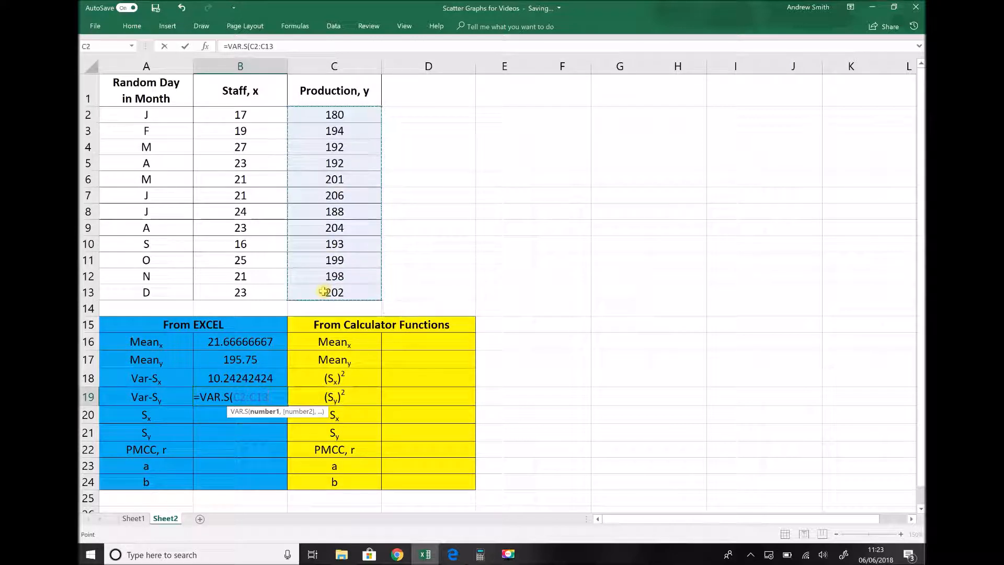
type(")")
key("Return")
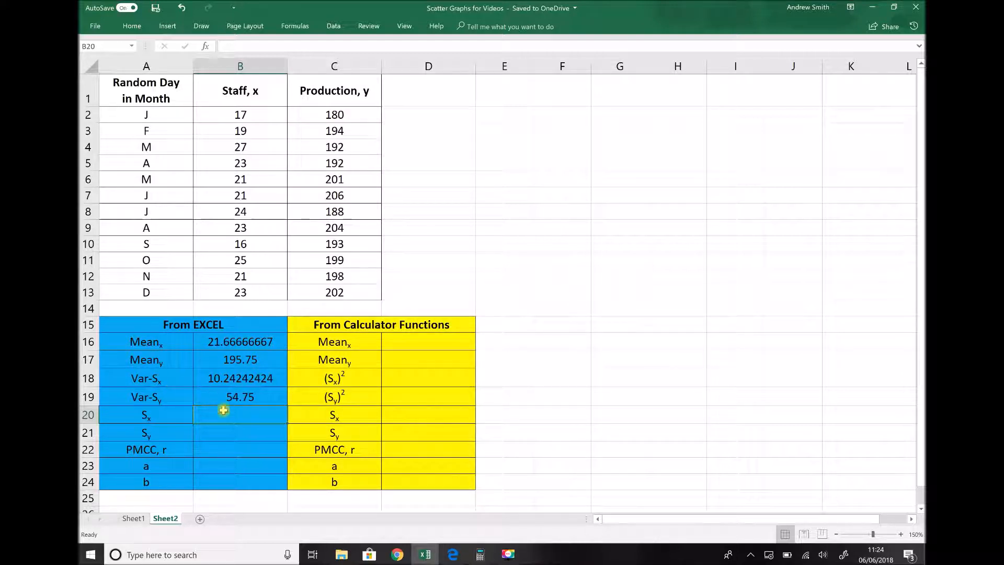
Calculate the Staff standard deviation in B20 as the square root of its variance, =SQRT(B18).
type("=")
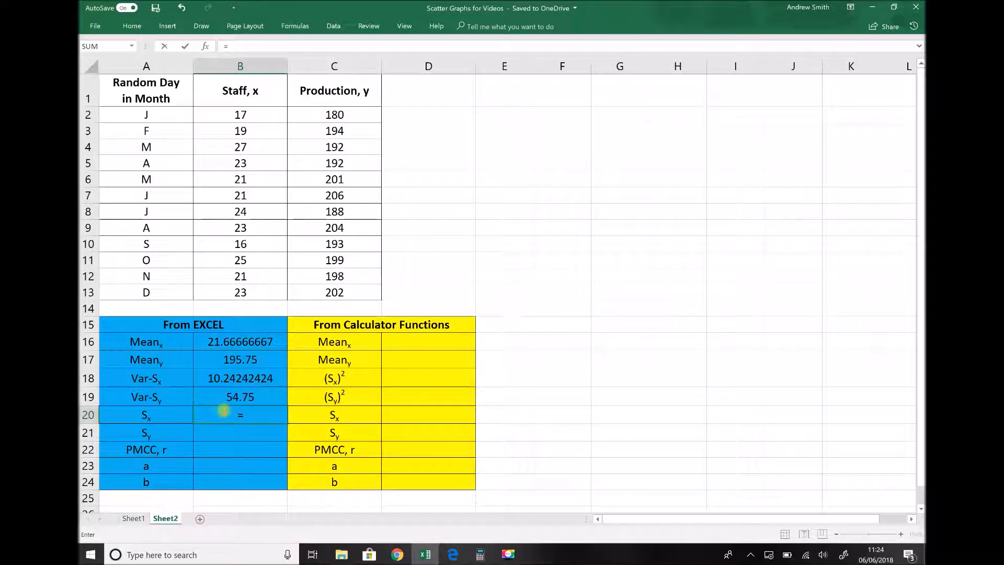
type("SQRT")
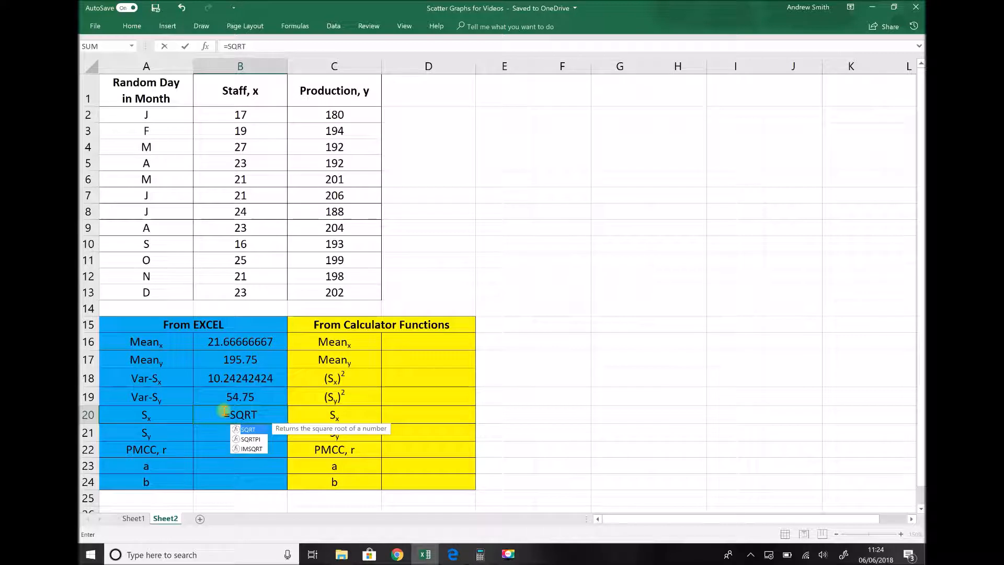
type("(")
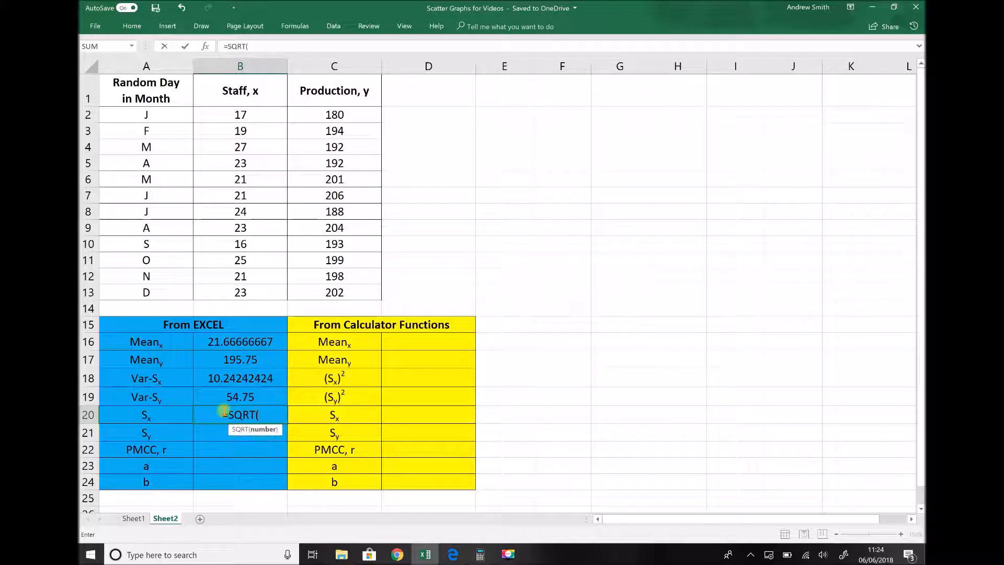
left_click(232, 377)
type(")")
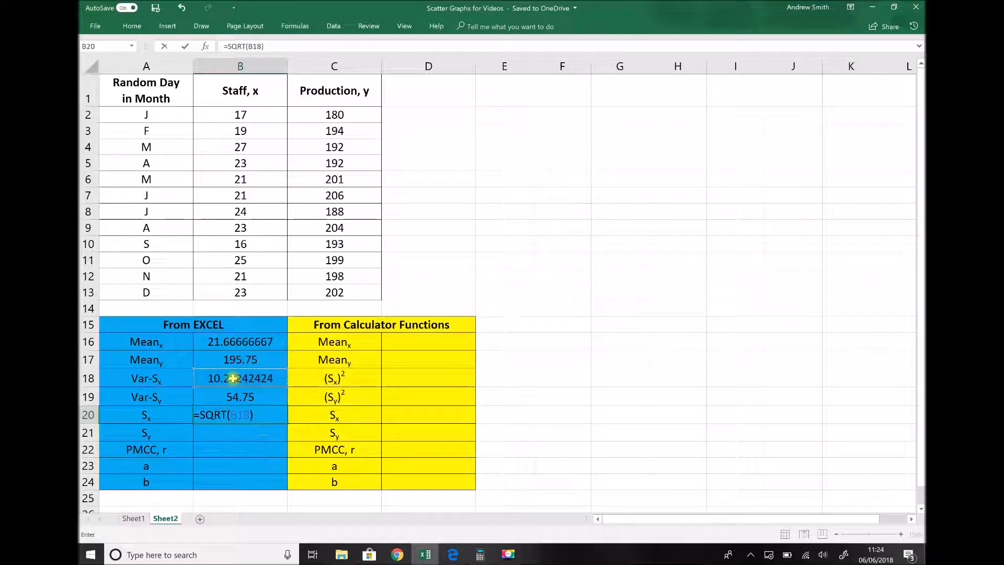
key("Return")
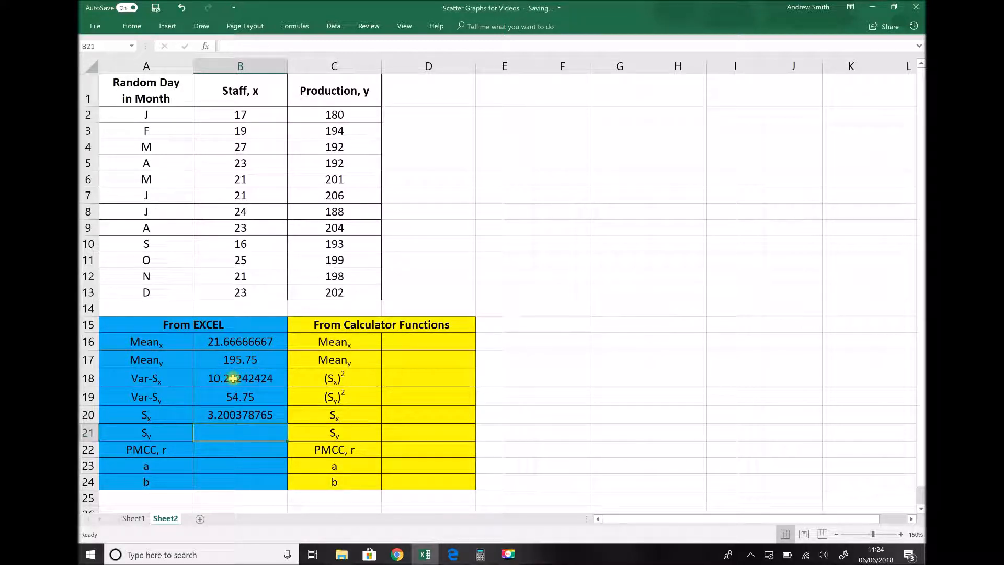
Calculate the Production standard deviation in B21 as the square root of its variance, =SQRT(B19).
type("=")
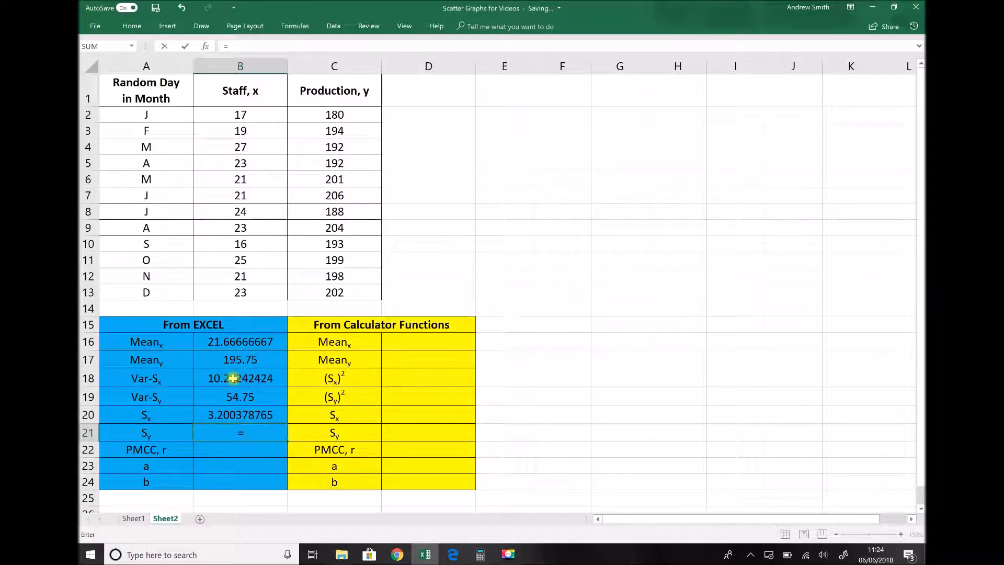
type("SQRT")
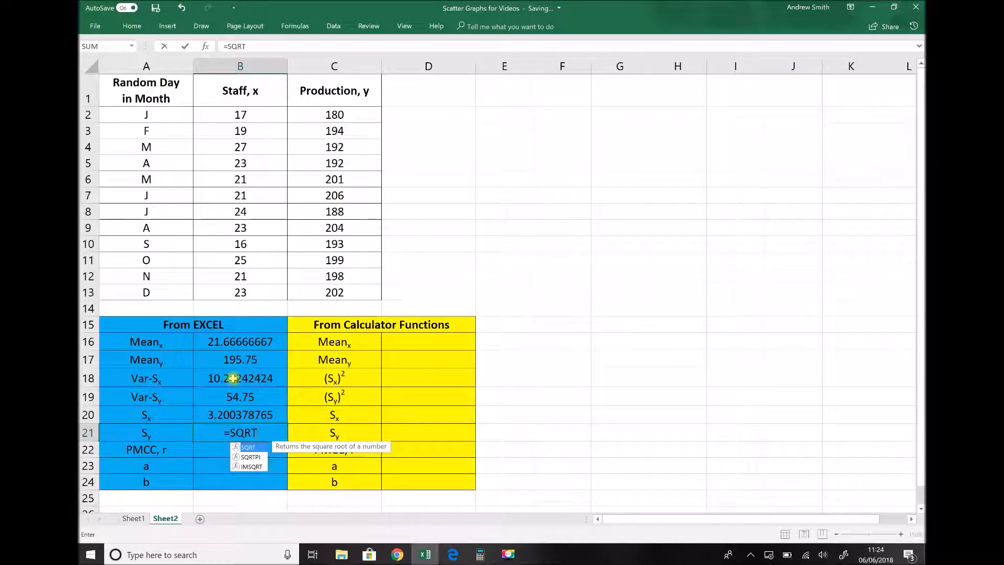
type("(")
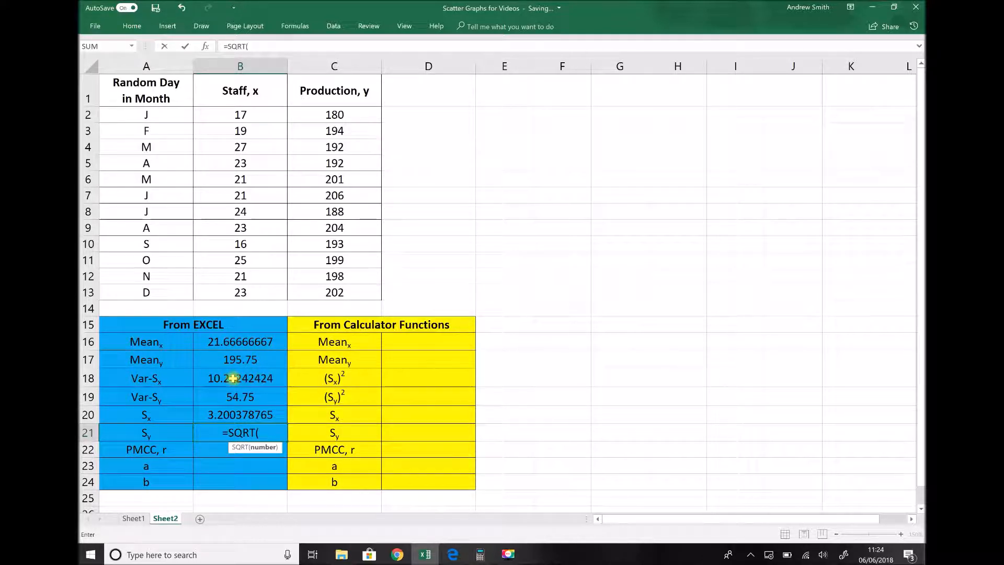
left_click(238, 393)
type(")")
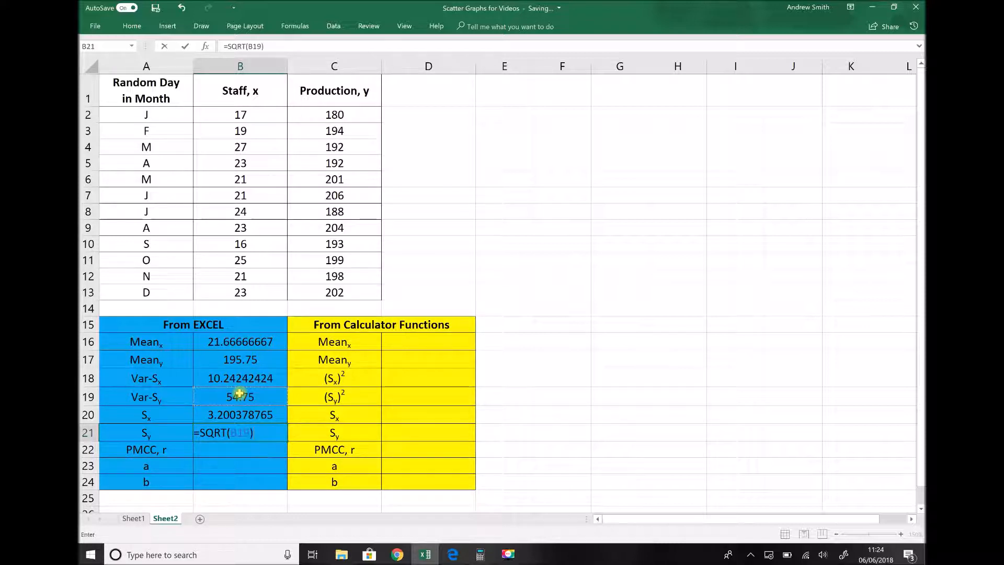
key("Return")
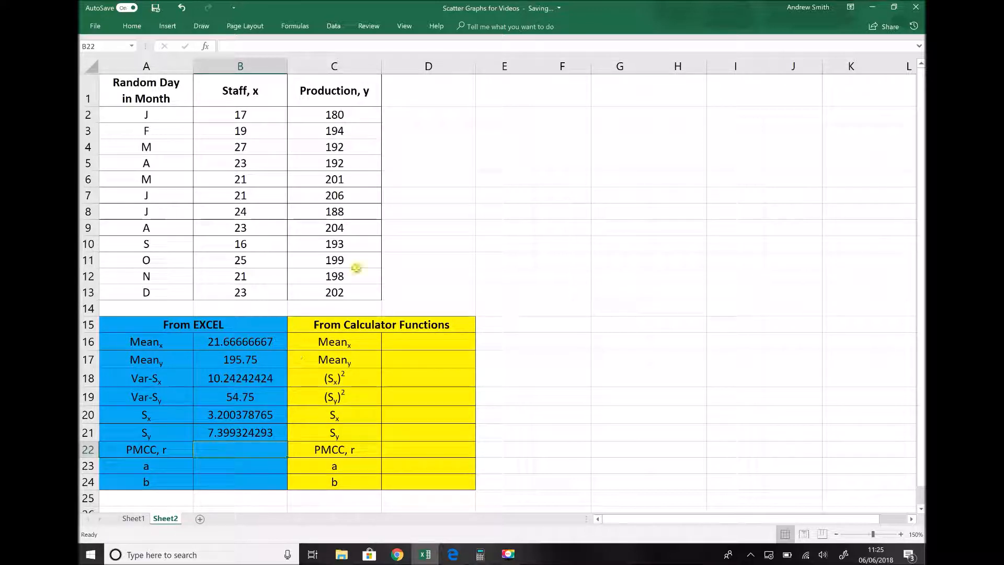
Insert a markers-only Scatter chart of the Staff and Production data in B2:C13.
left_click(223, 120)
left_click_drag(224, 120, 314, 293)
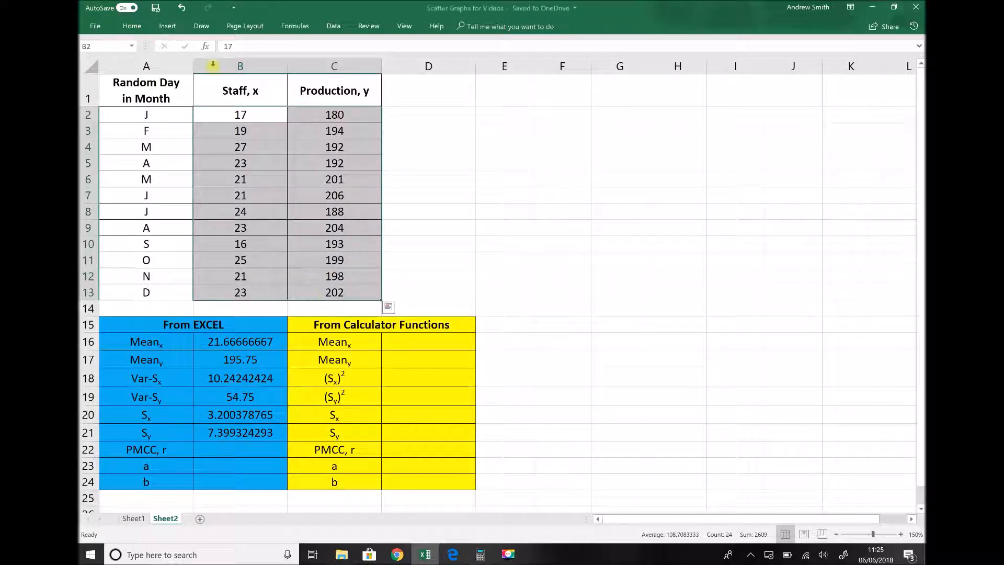
left_click(168, 30)
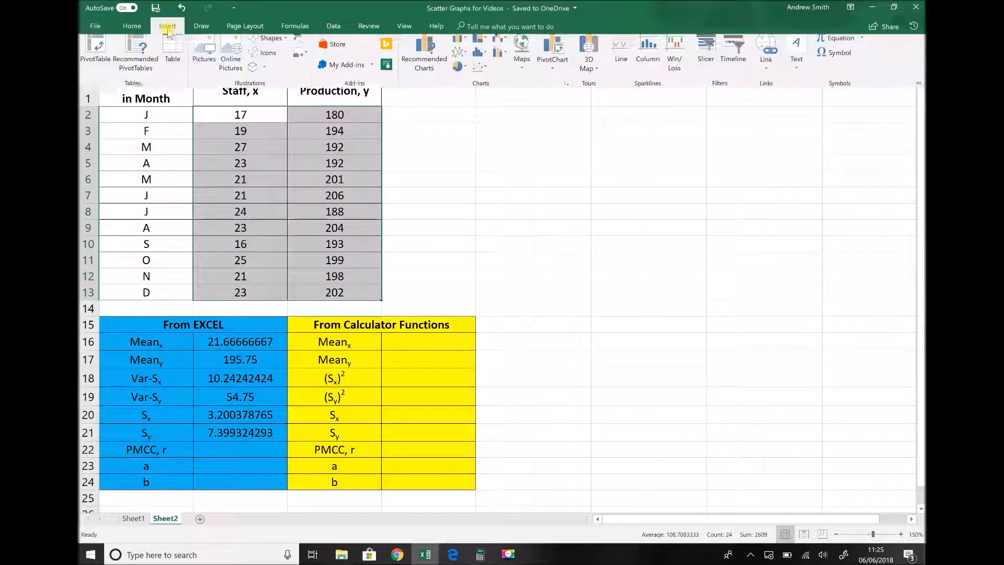
left_click(482, 75)
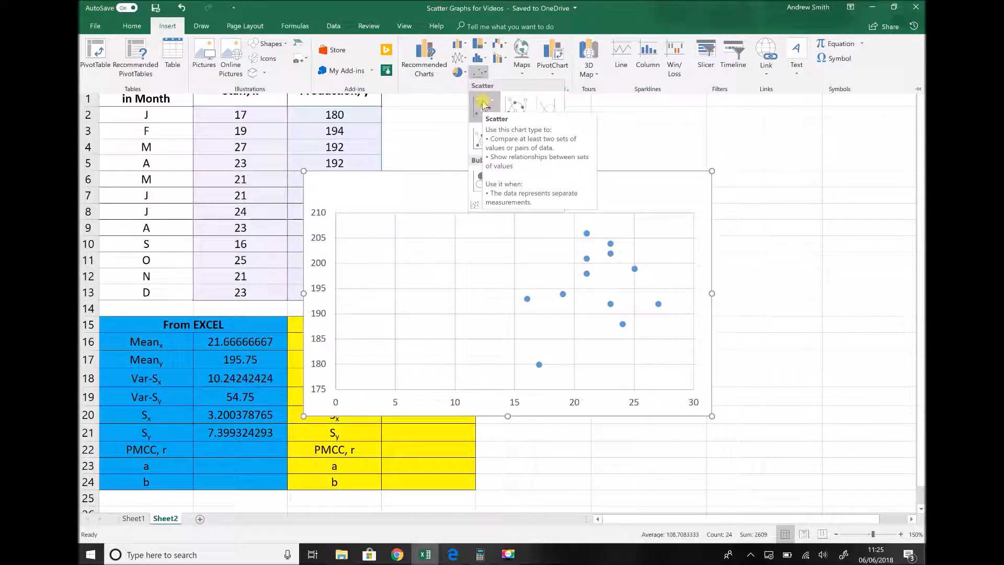
left_click(482, 105)
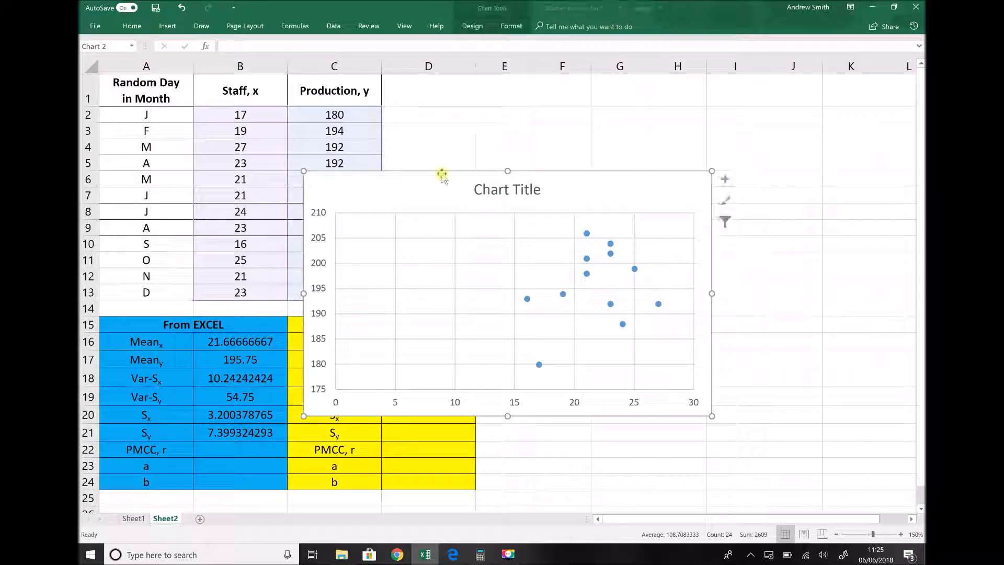
Move the scatter chart clear of the tables to start at column E, and apply the quick layout with axis titles and a series legend.
left_click_drag(438, 180, 614, 117)
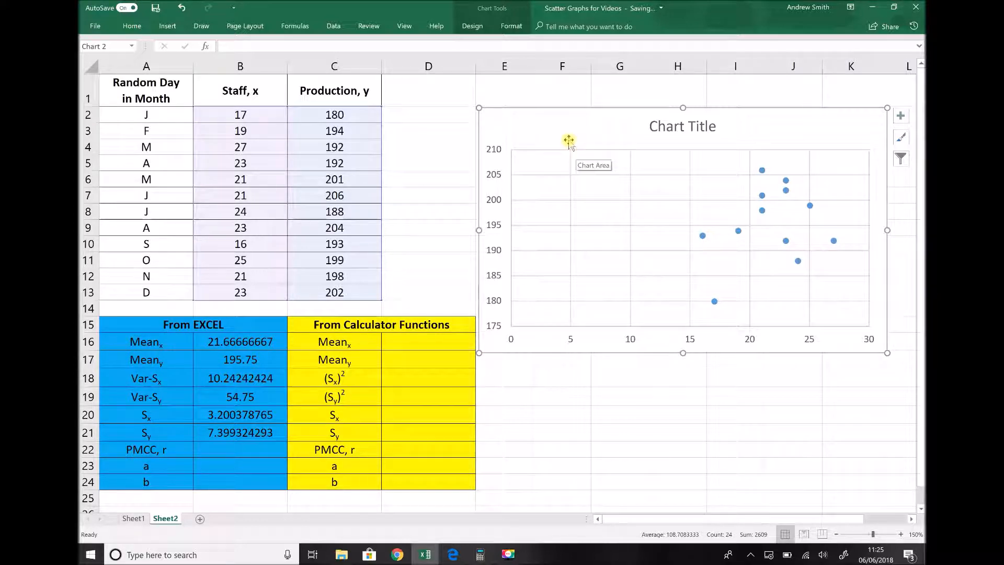
left_click(472, 27)
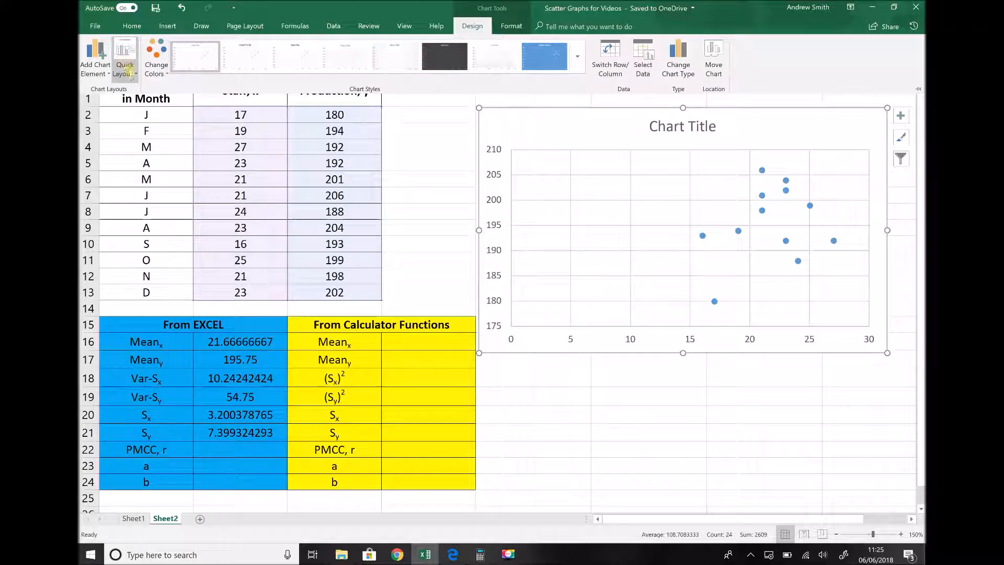
left_click(134, 76)
left_click(127, 103)
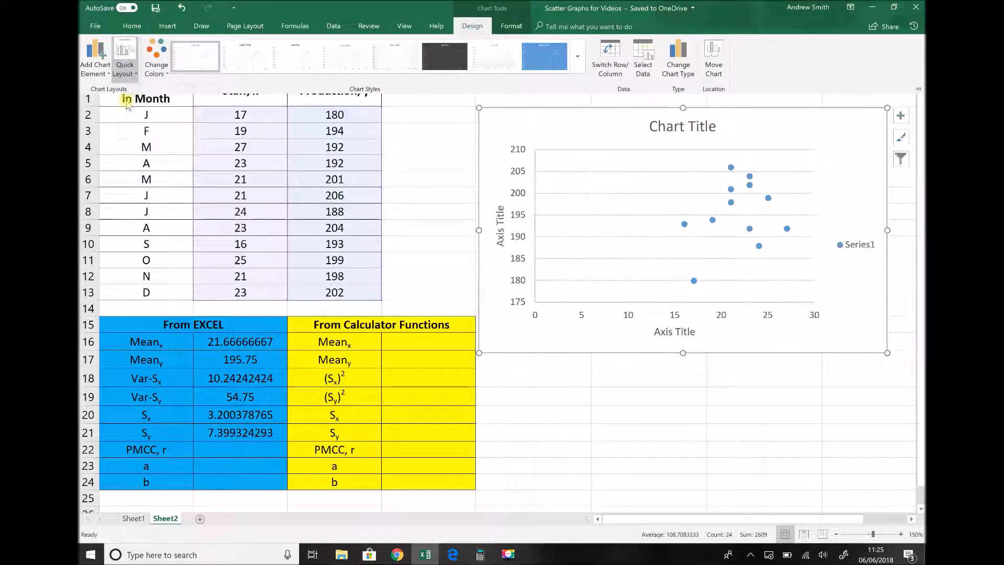
Delete the Series1 legend from the scatter chart.
left_click(854, 250)
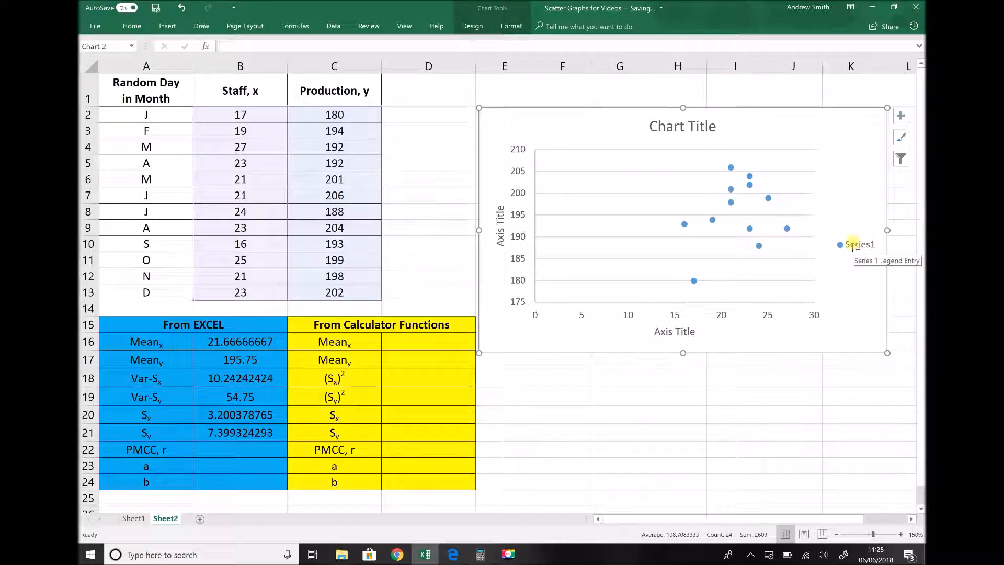
left_click(854, 248)
key("Delete")
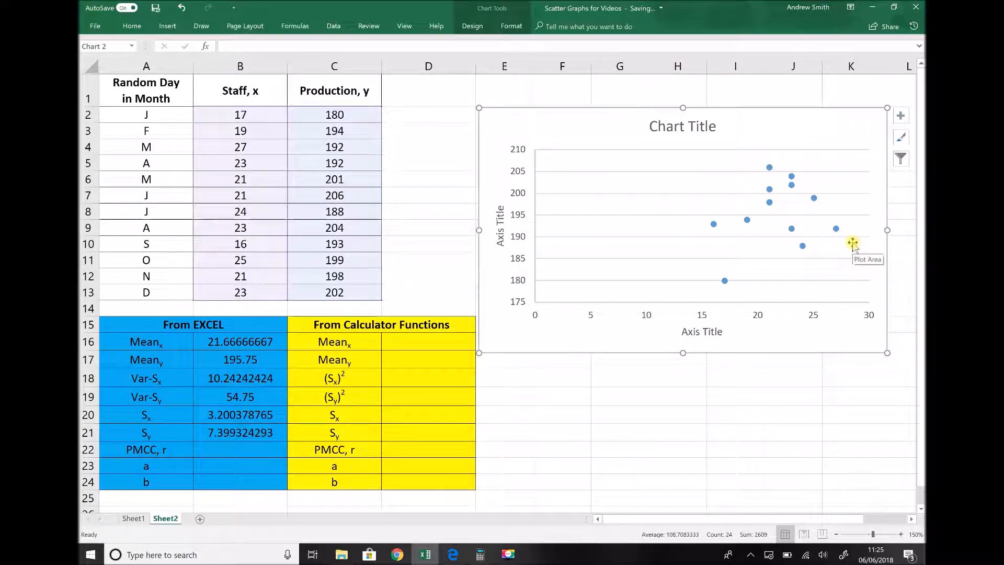
Replace the chart title with "Relationship between Number of Staff and Production".
left_click(712, 126)
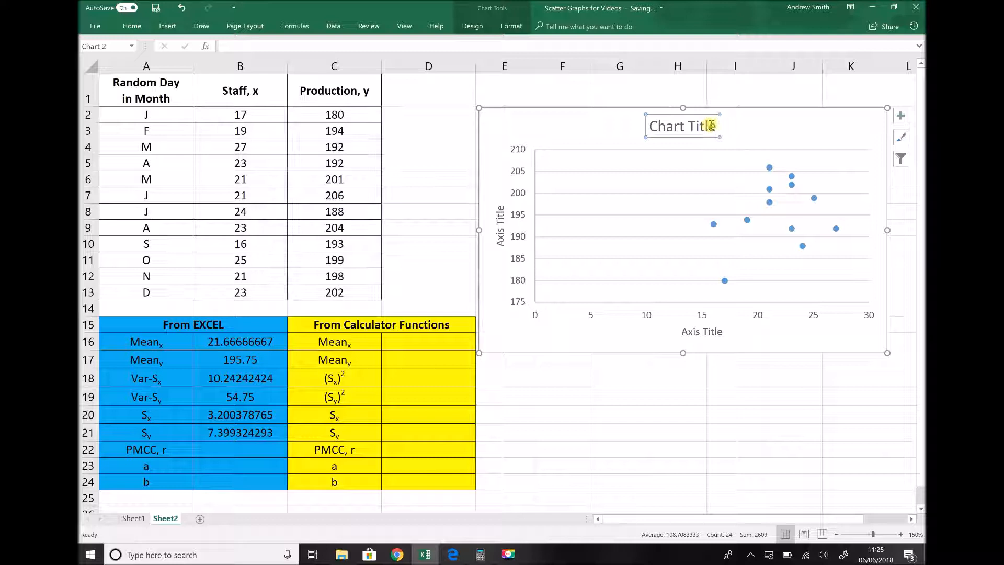
left_click_drag(714, 124, 662, 129)
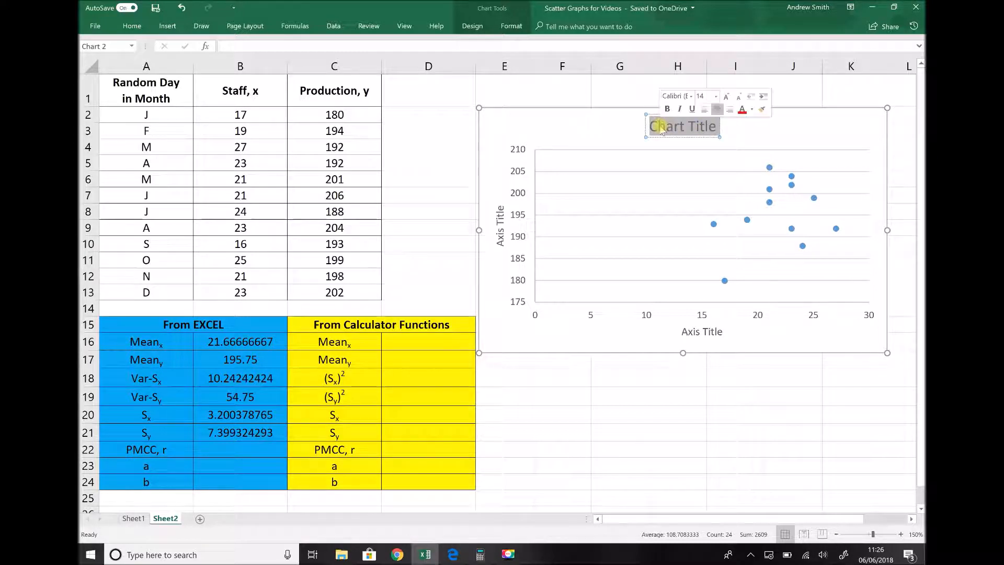
type("R")
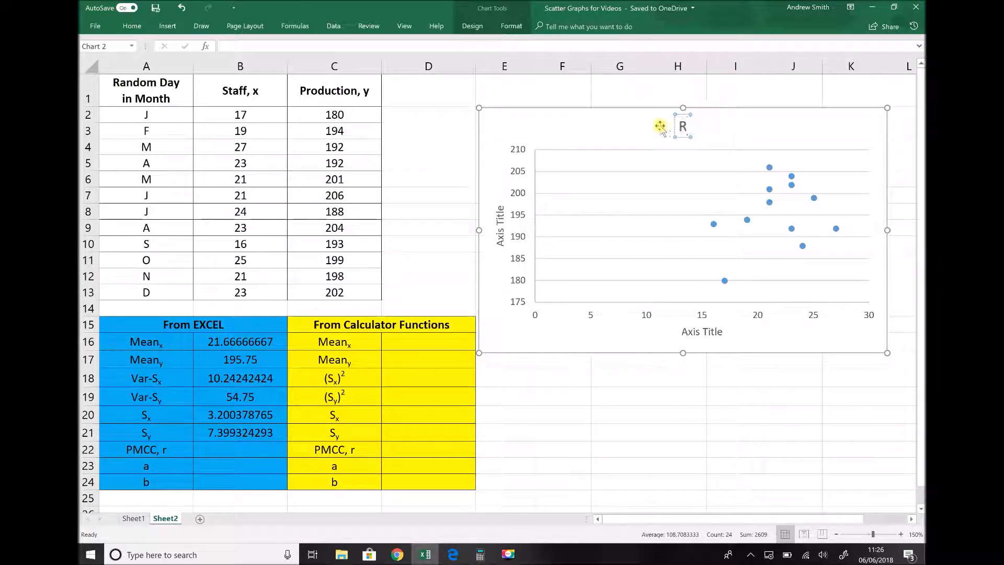
type("elationship")
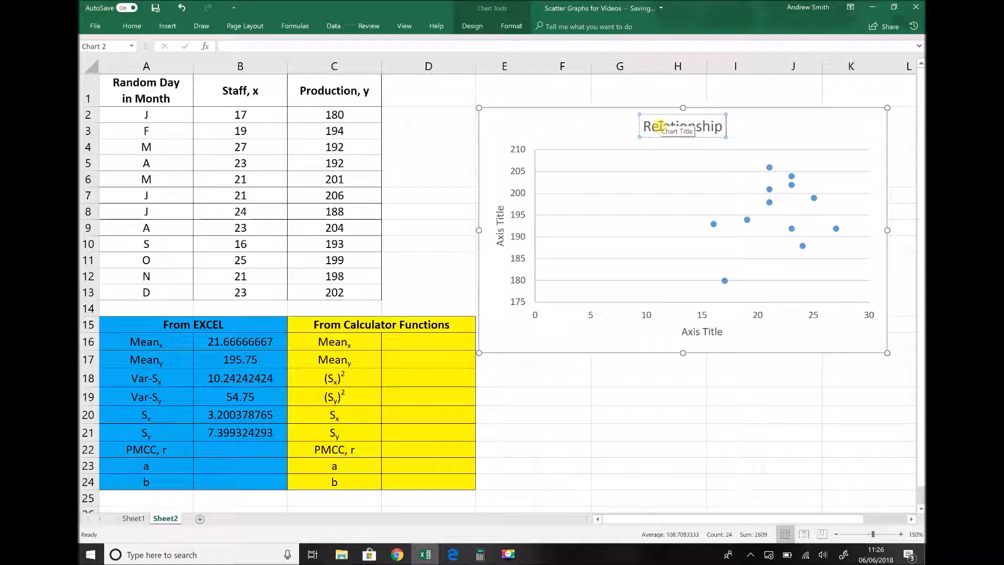
type(" bet")
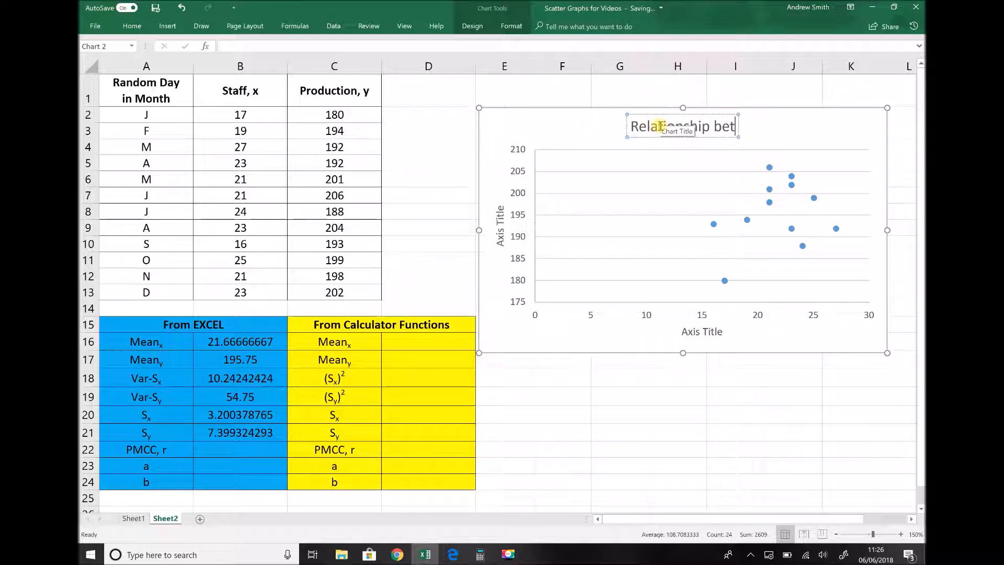
type("ween")
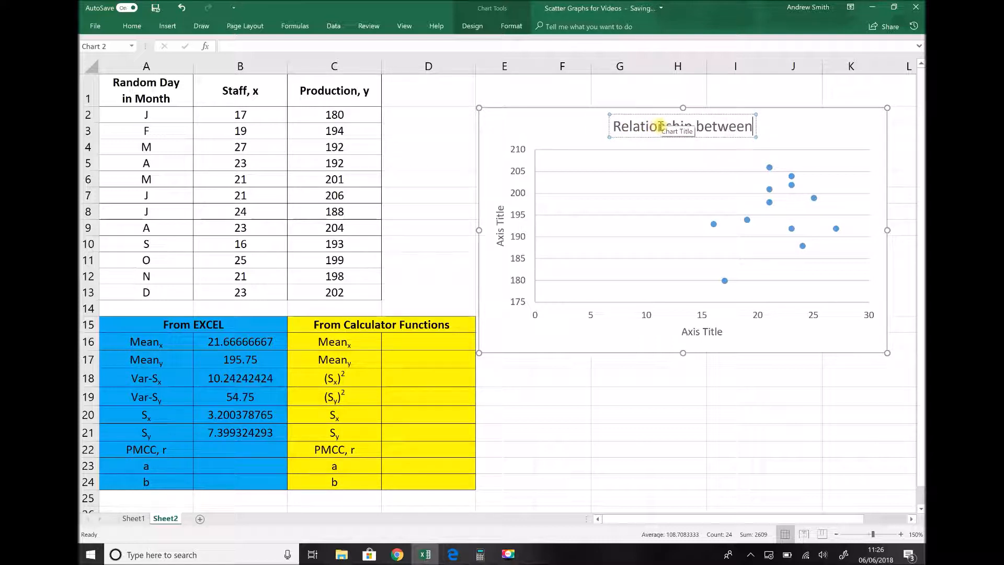
type(" Number")
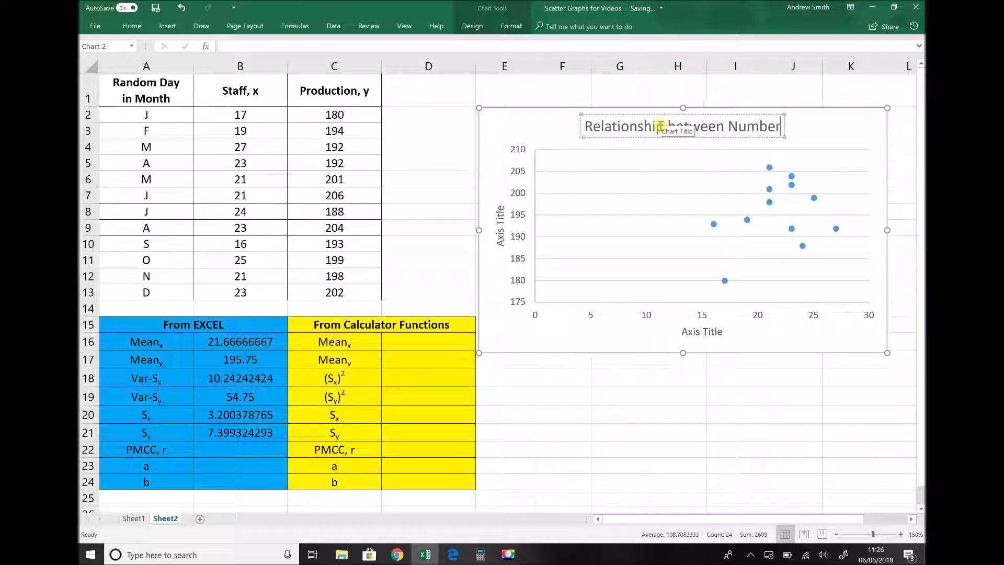
type(" of Staff")
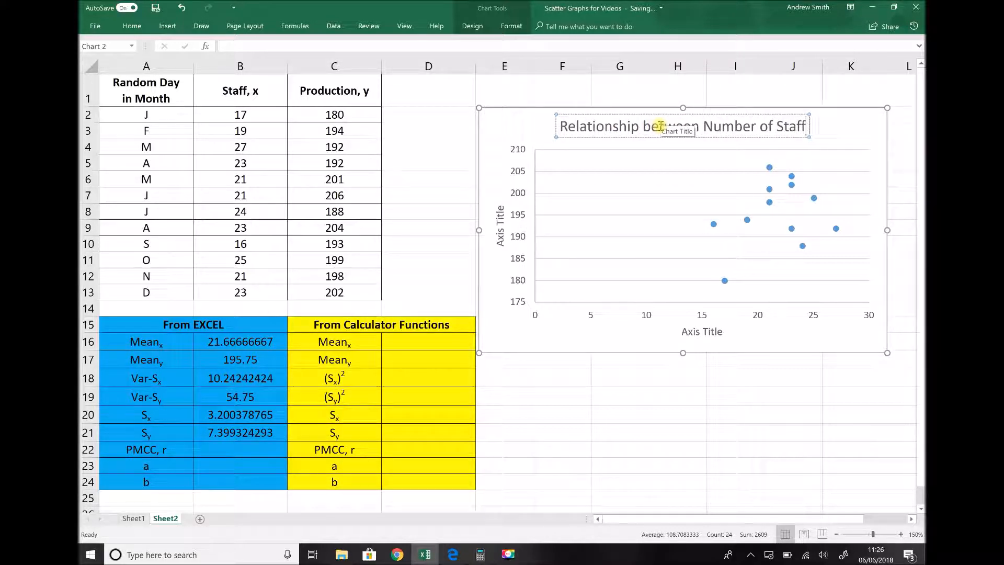
type(" and Production")
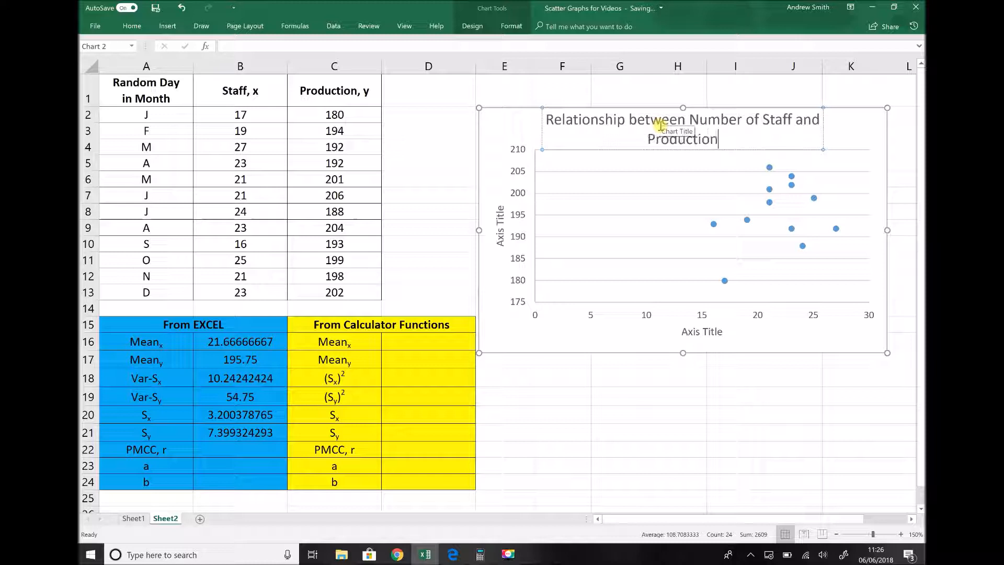
Set the chart's horizontal axis title to "Number of staff".
left_click(698, 332)
left_click_drag(725, 333, 680, 333)
type("Numbrt")
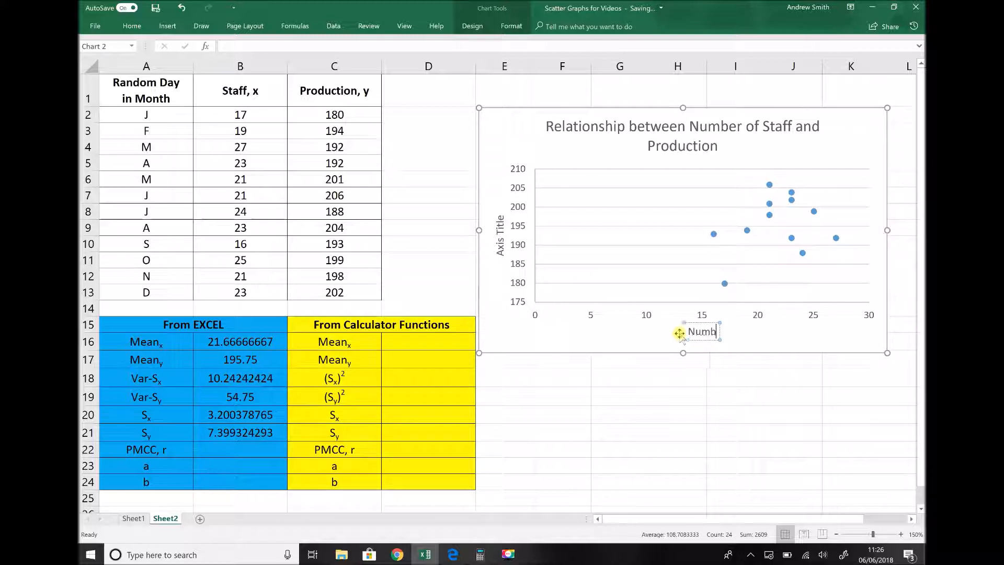
key("BackSpace")
key("BackSpace")
type("er of d")
key("BackSpace")
type("staff")
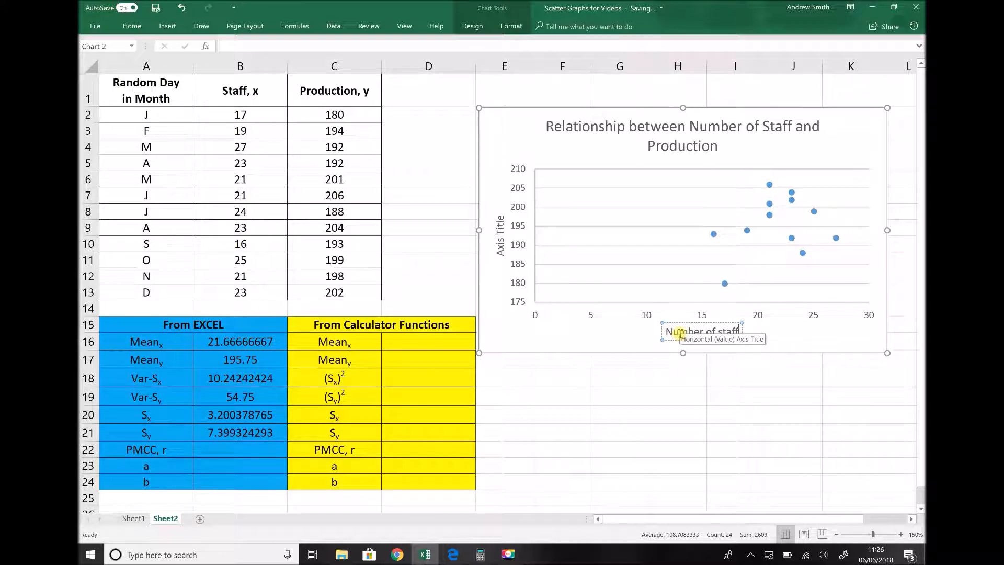
Set the chart's vertical axis title to "Production" and deselect the chart.
left_click(503, 226)
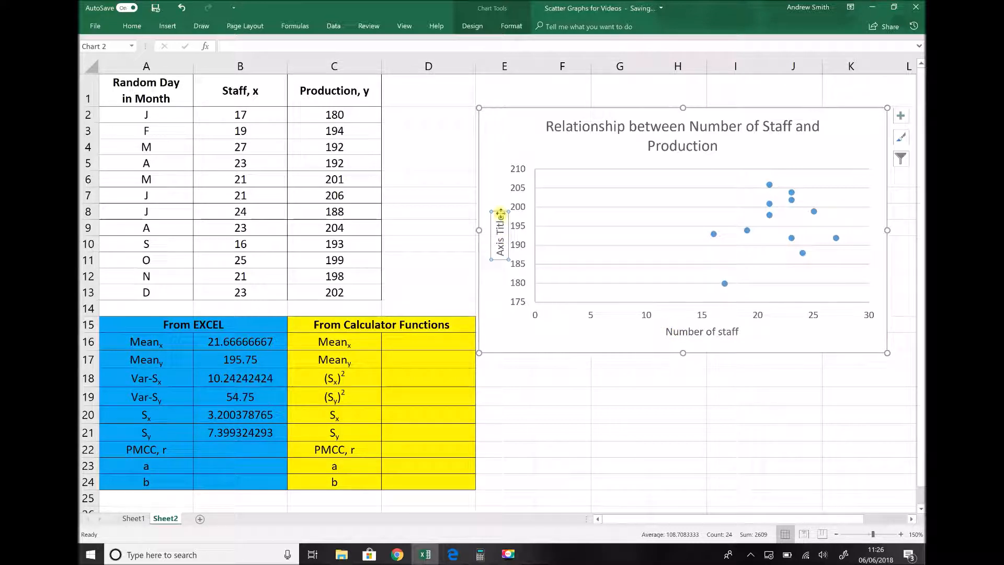
triple_click(500, 225)
type("P")
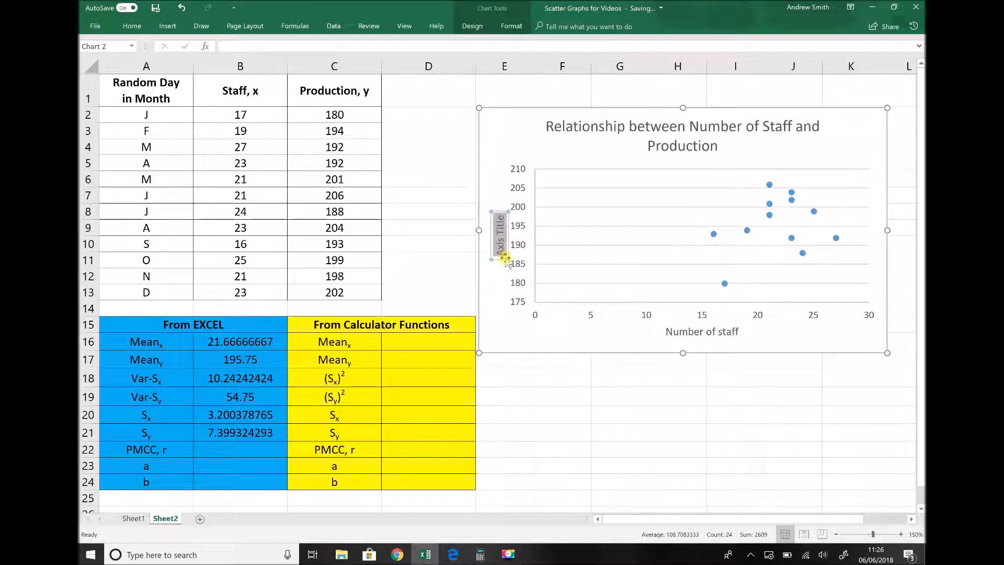
type("roduction")
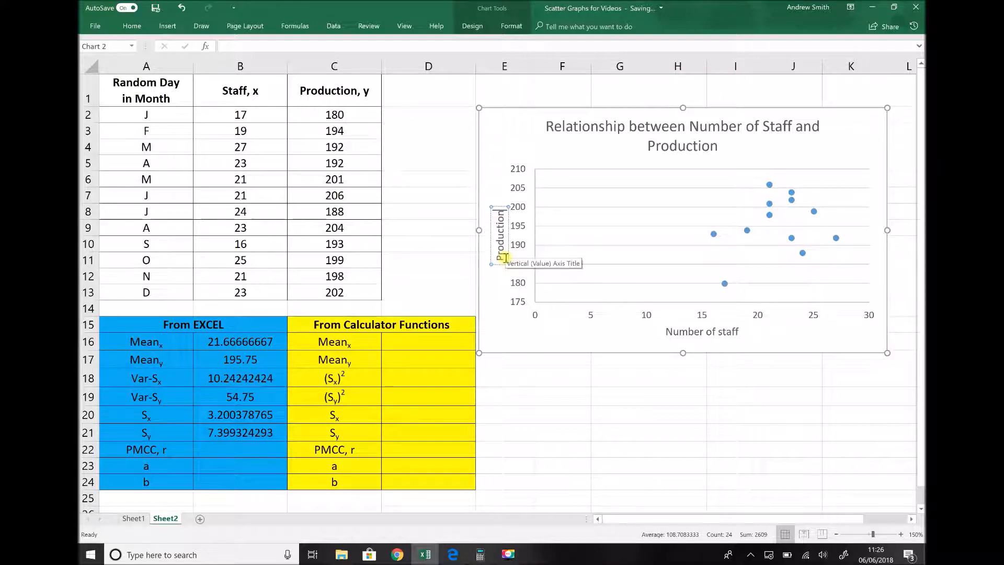
left_click(610, 366)
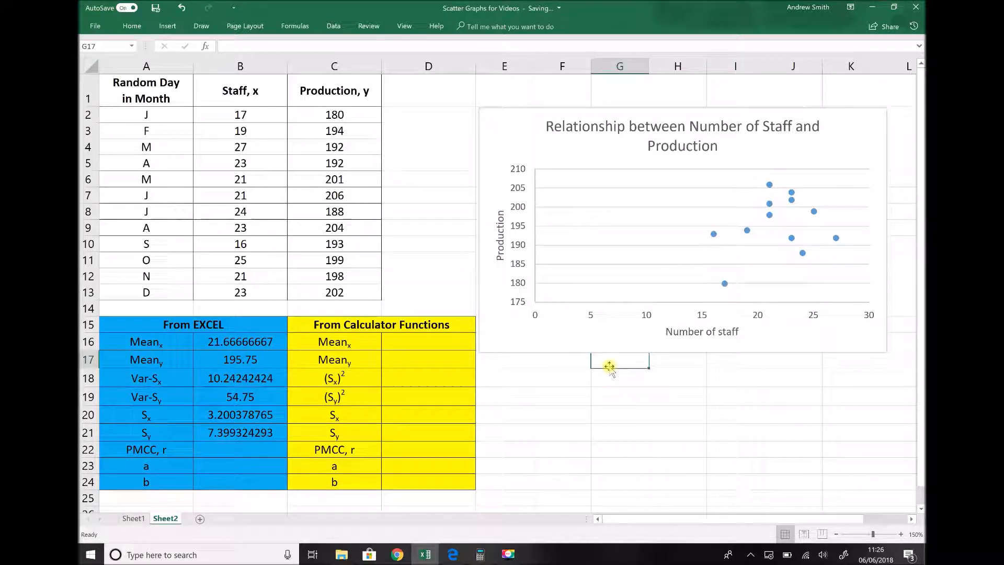
Add a linear trendline to the data points, displaying its equation and R-squared value on the chart.
right_click(749, 232)
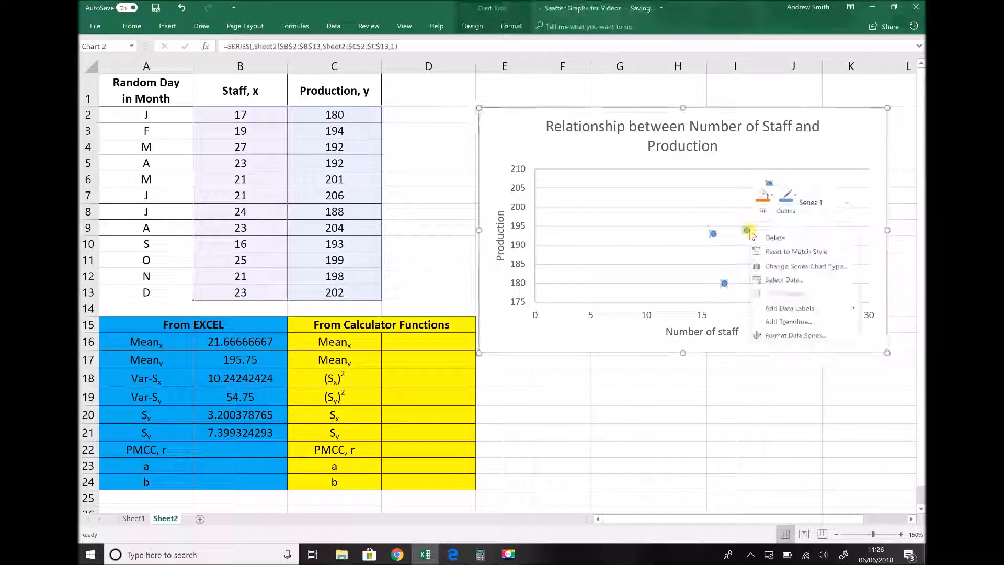
left_click(779, 323)
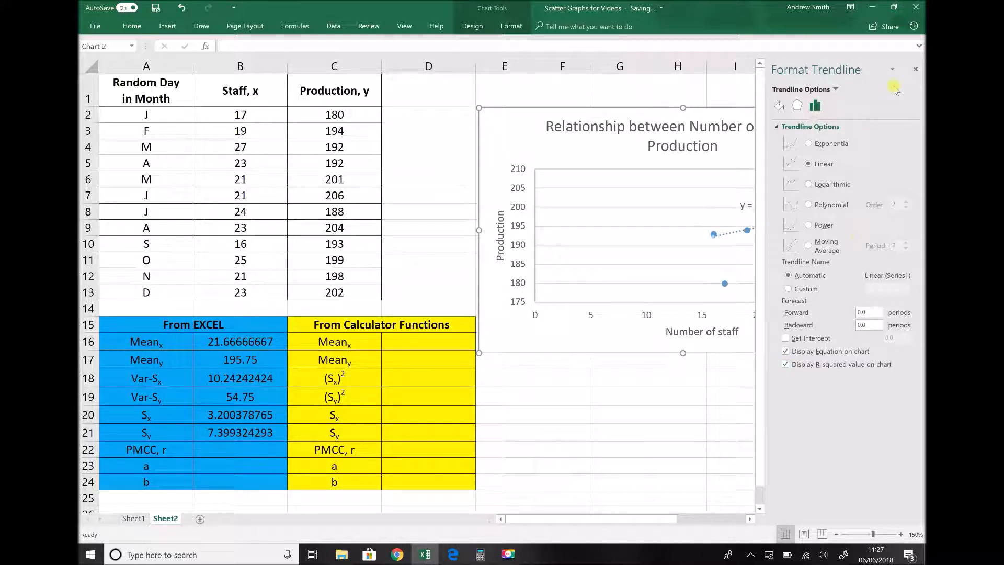
left_click(915, 69)
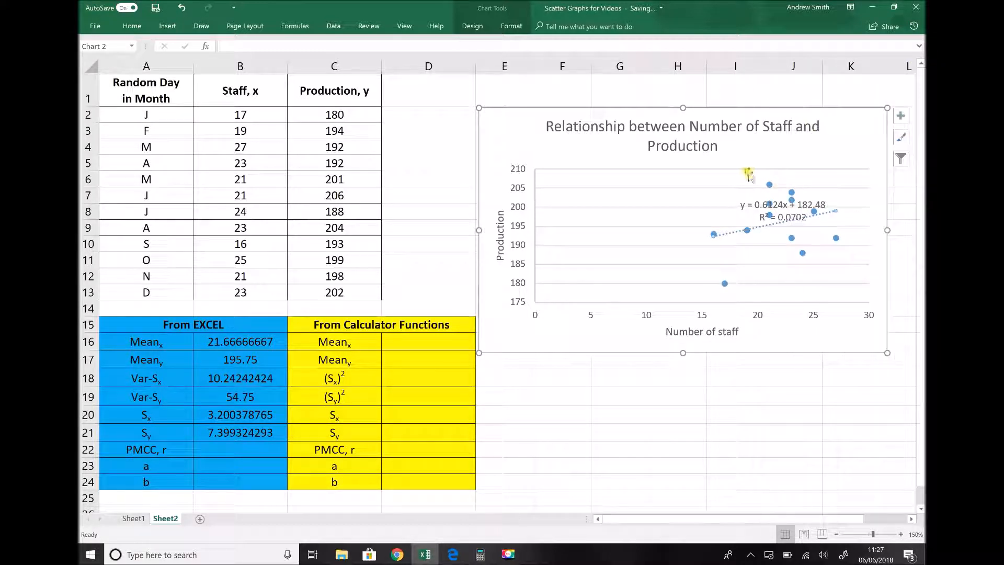
Move the trendline equation label into the empty area left of the points and increase its font size to 10.5.
left_click_drag(748, 205, 658, 194)
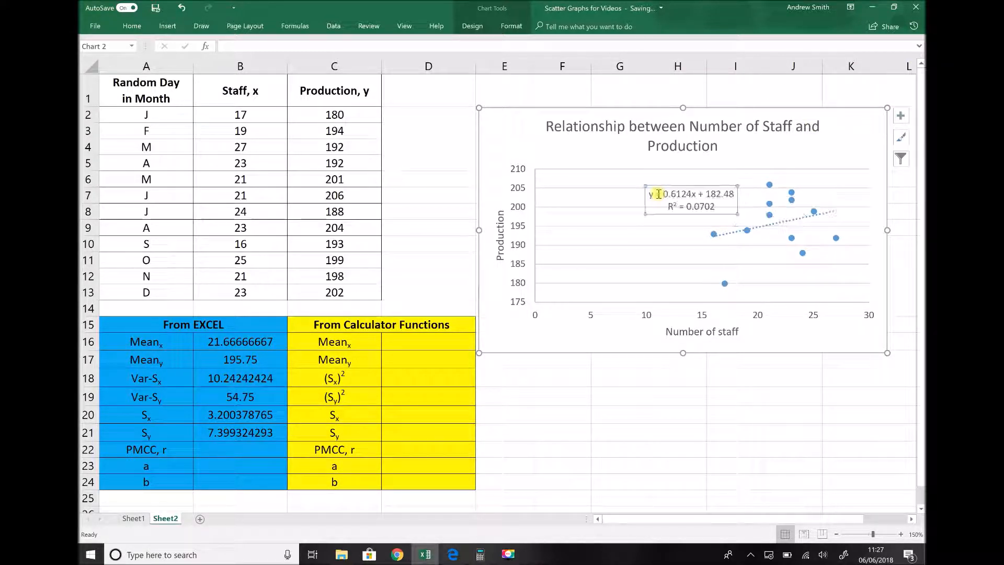
left_click(132, 26)
left_click(265, 51)
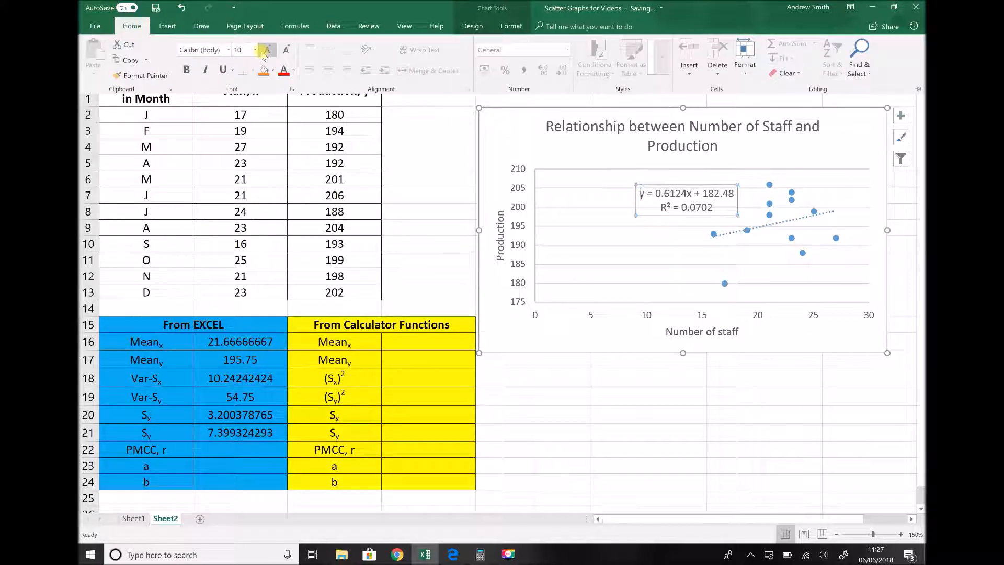
left_click(266, 51)
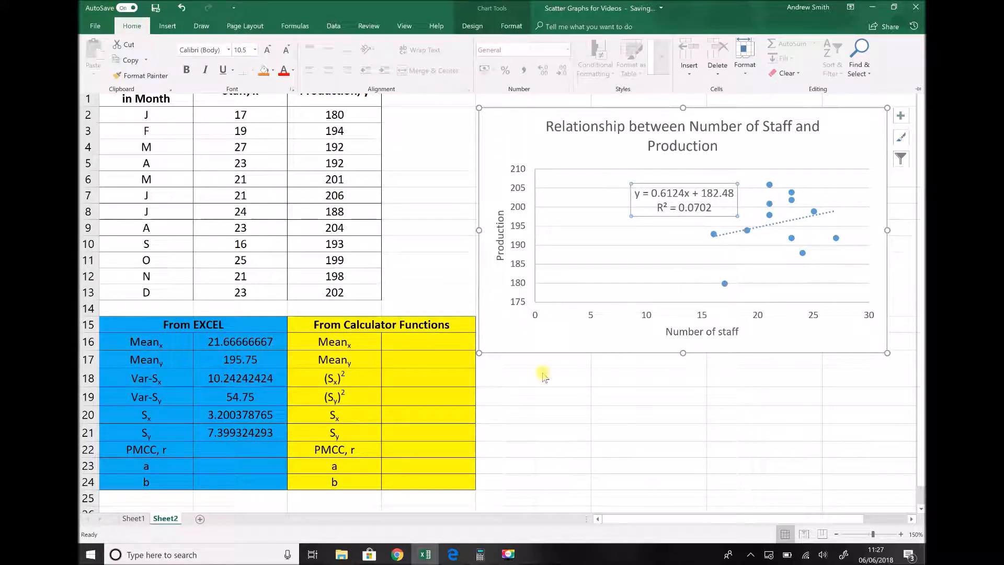
left_click(543, 373)
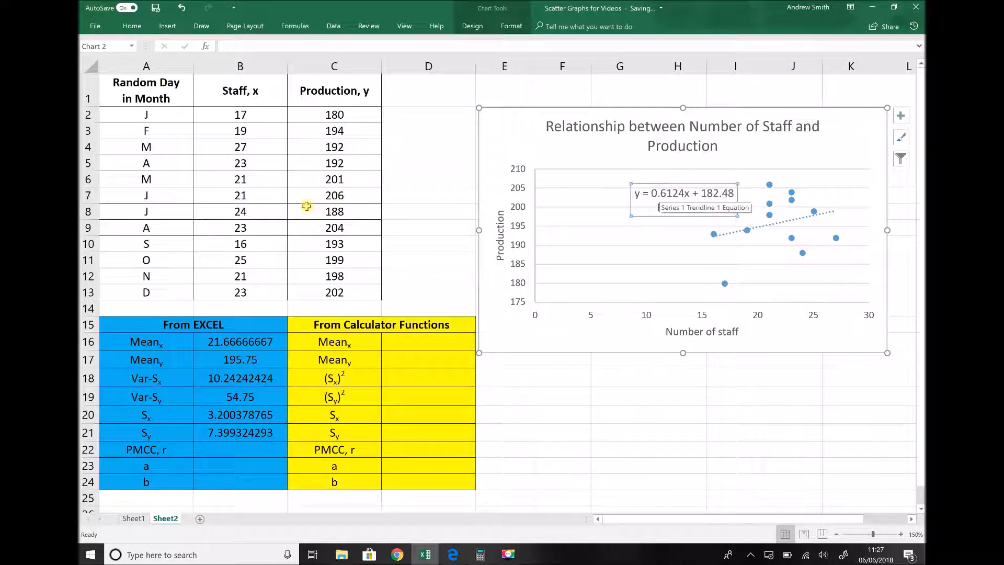
Enter the regression coefficients from the trendline equation: 0.6124 for b in B24 and 182.48 for a in B23.
left_click(231, 483)
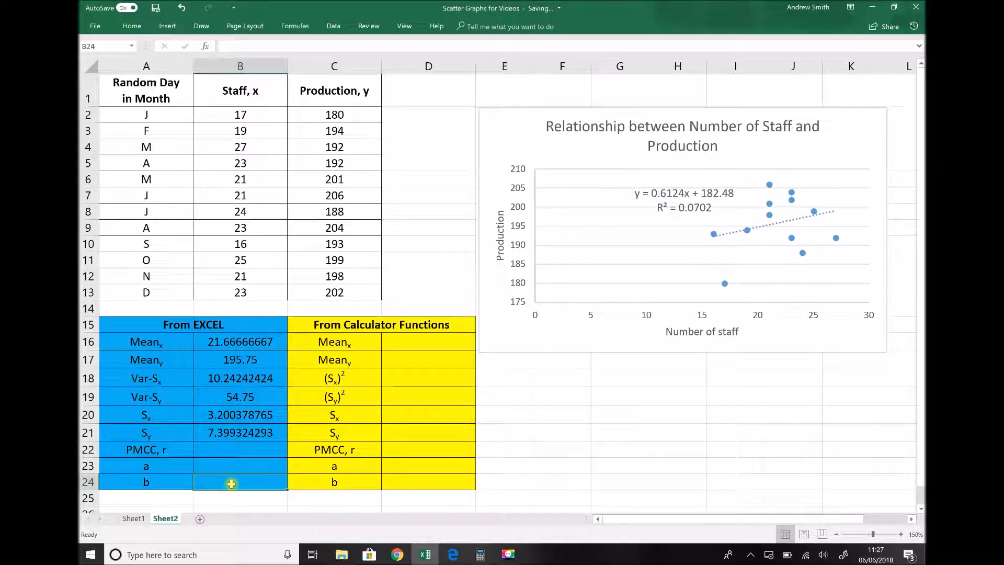
type("0.6124")
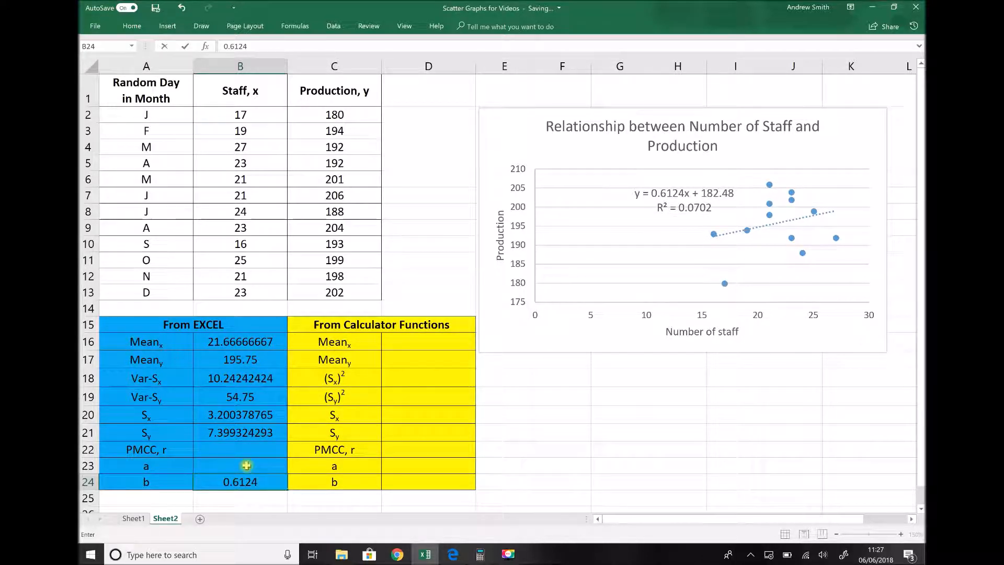
left_click(246, 465)
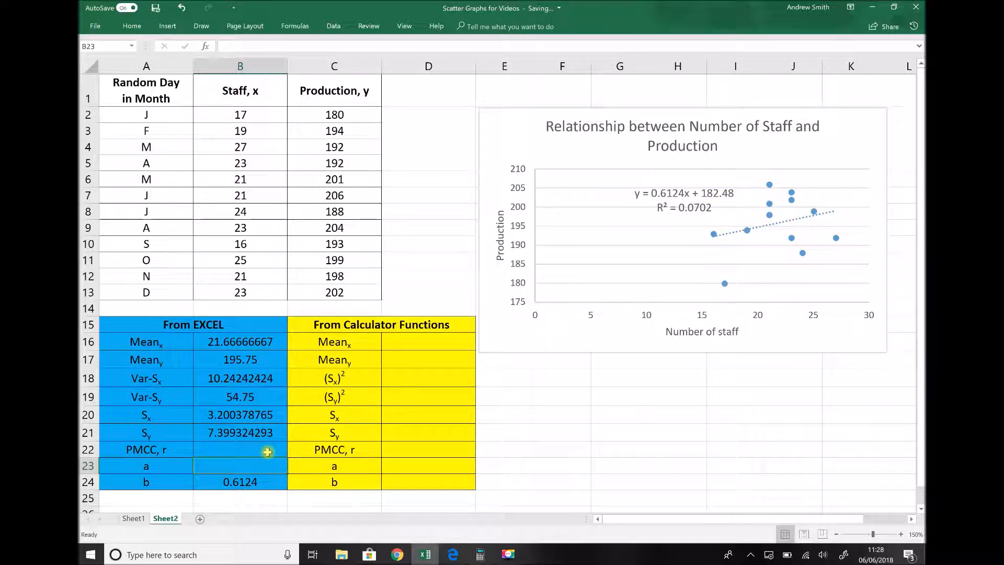
type("1")
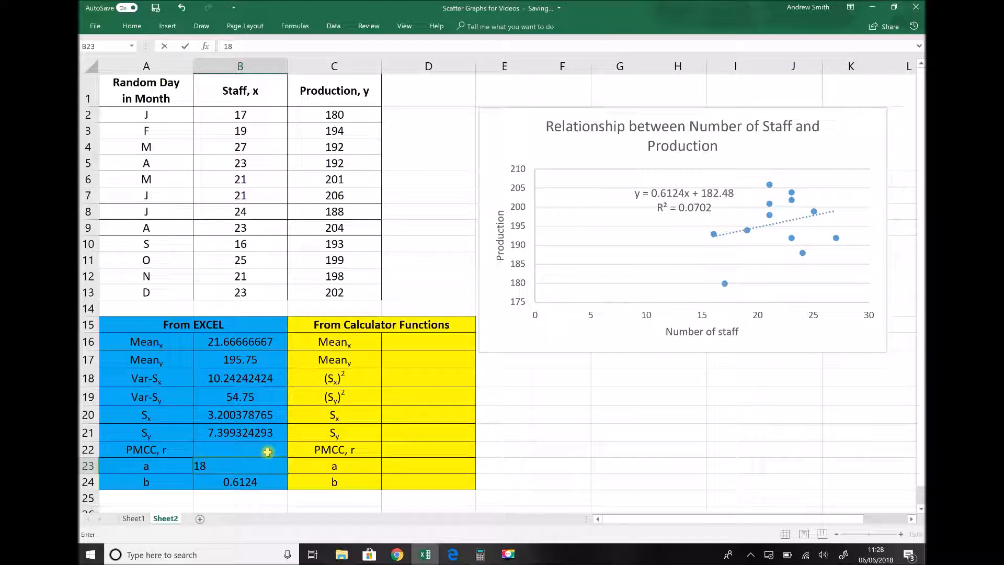
type("8")
key("Return")
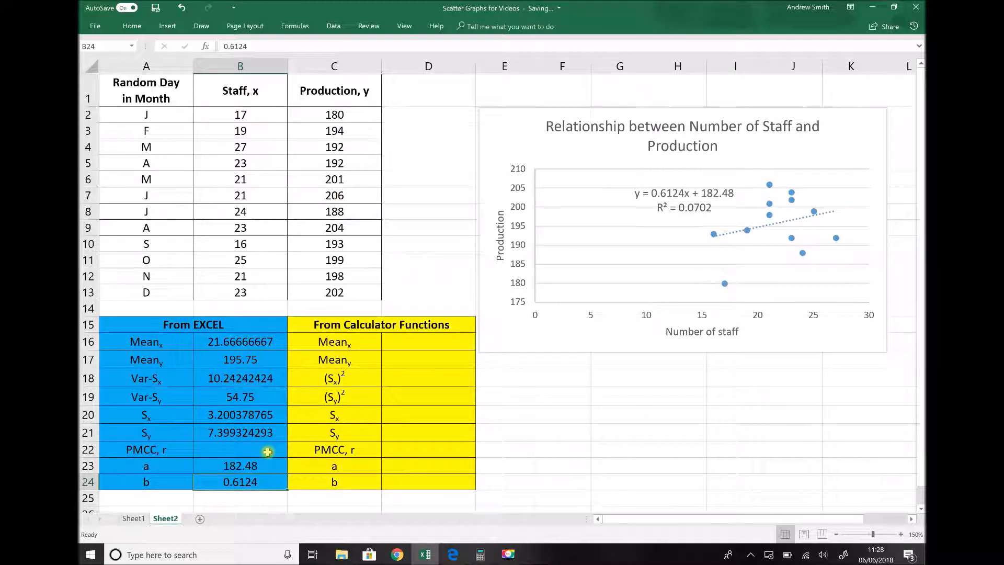
Enter 0.265 as the PMCC, r value in B22.
key("Up")
key("Up")
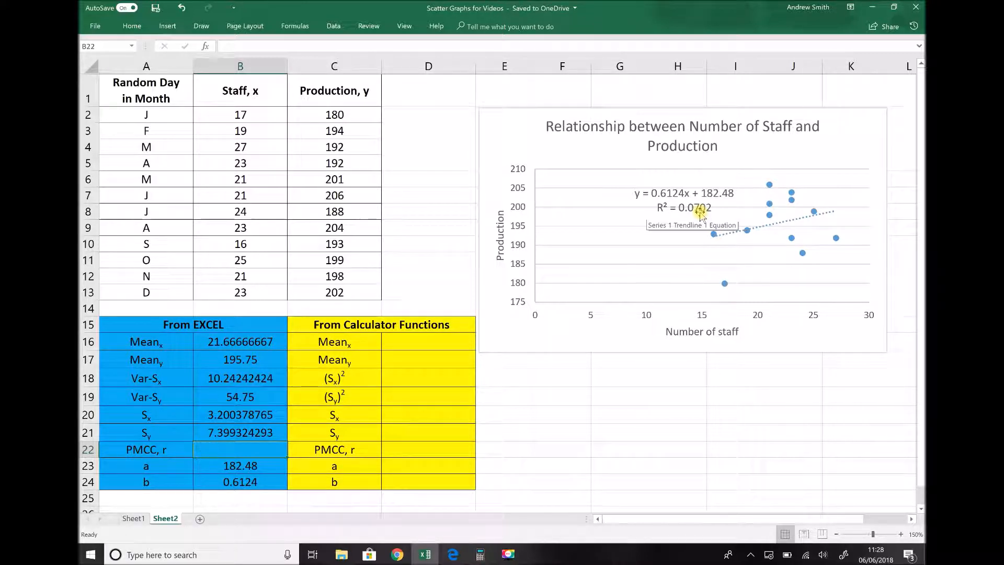
type("0.")
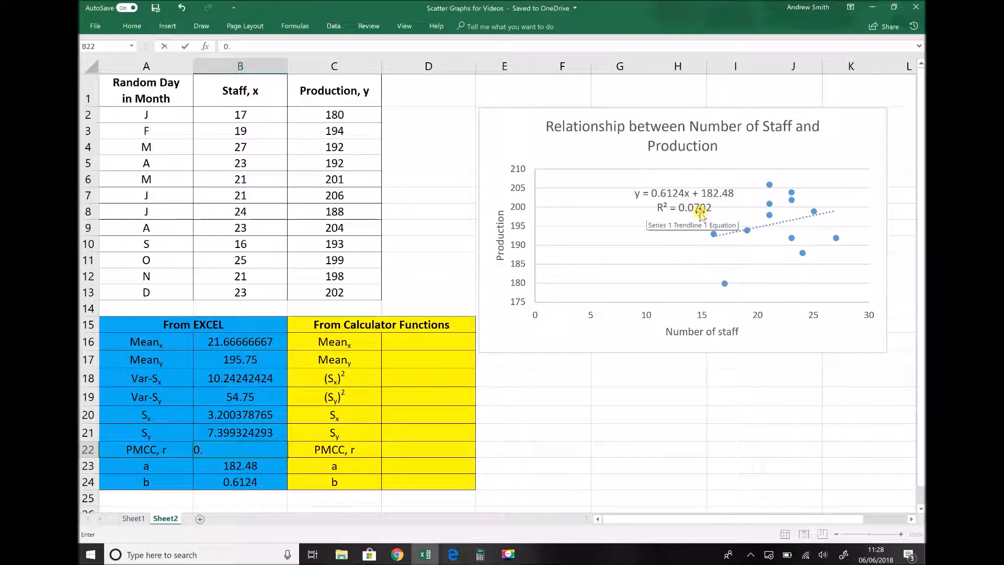
type("265")
key("Return")
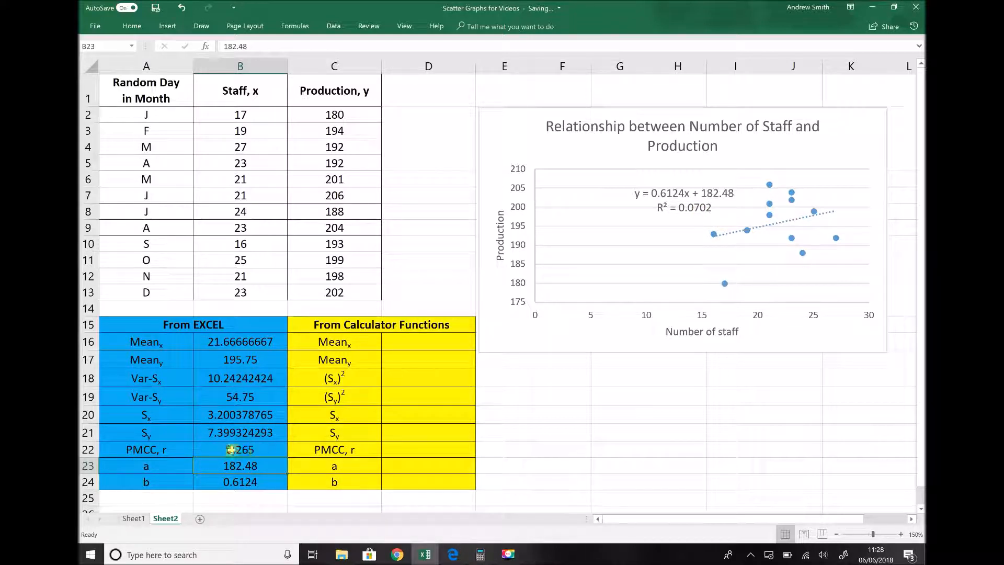
left_click(243, 451)
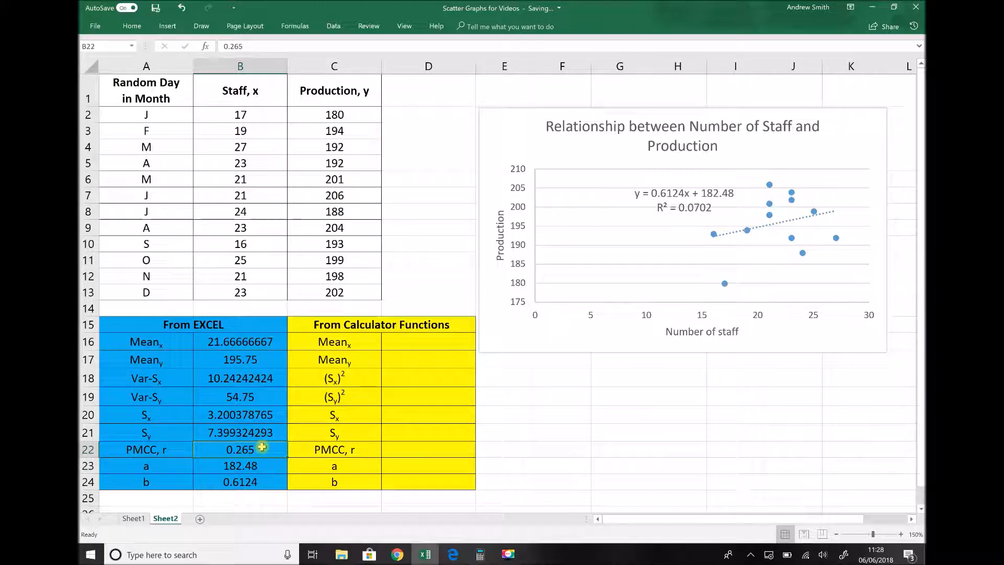